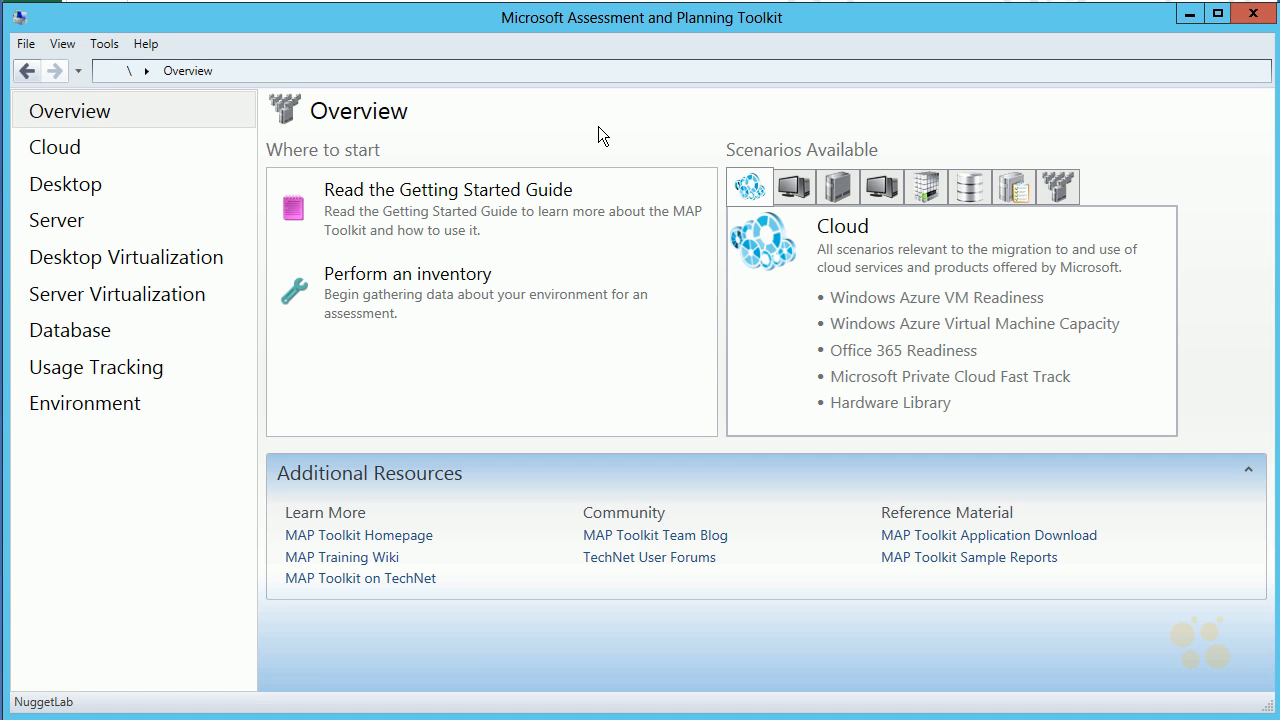
drag(491, 44, 812, 47)
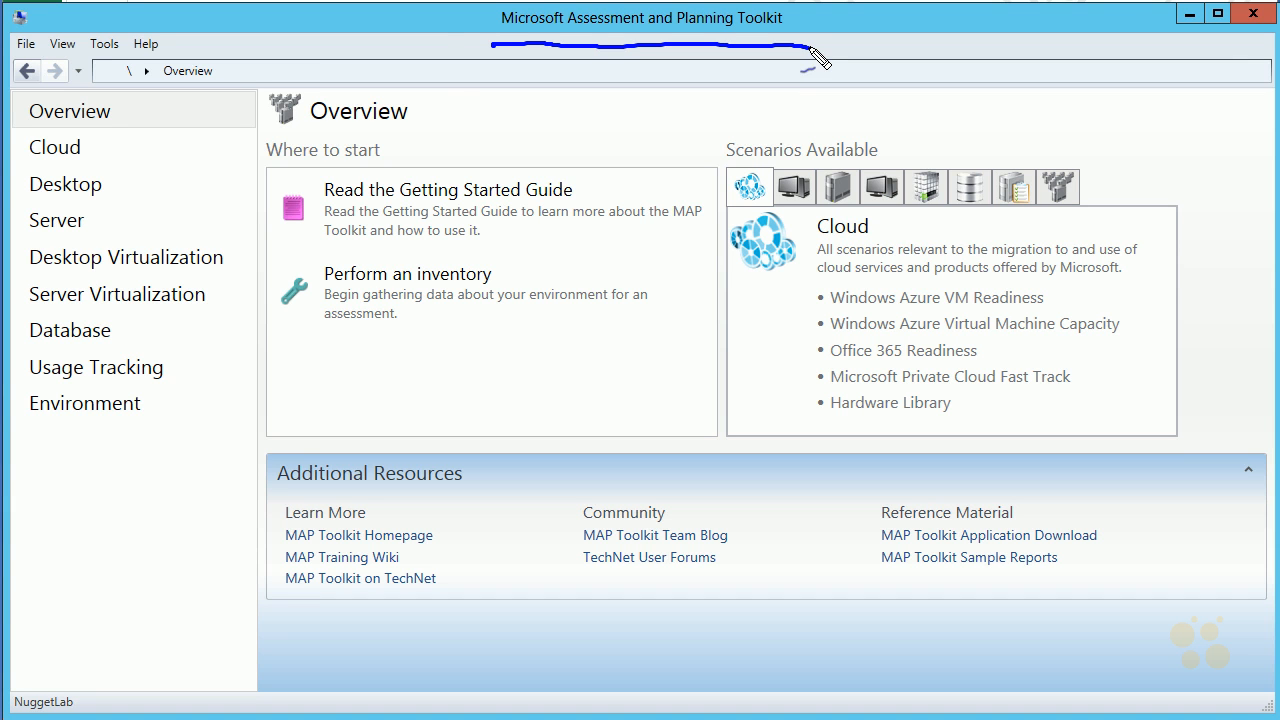
mouse_move(442, 44)
mouse_down()
mouse_move(486, 40)
mouse_move(468, 44)
mouse_up()
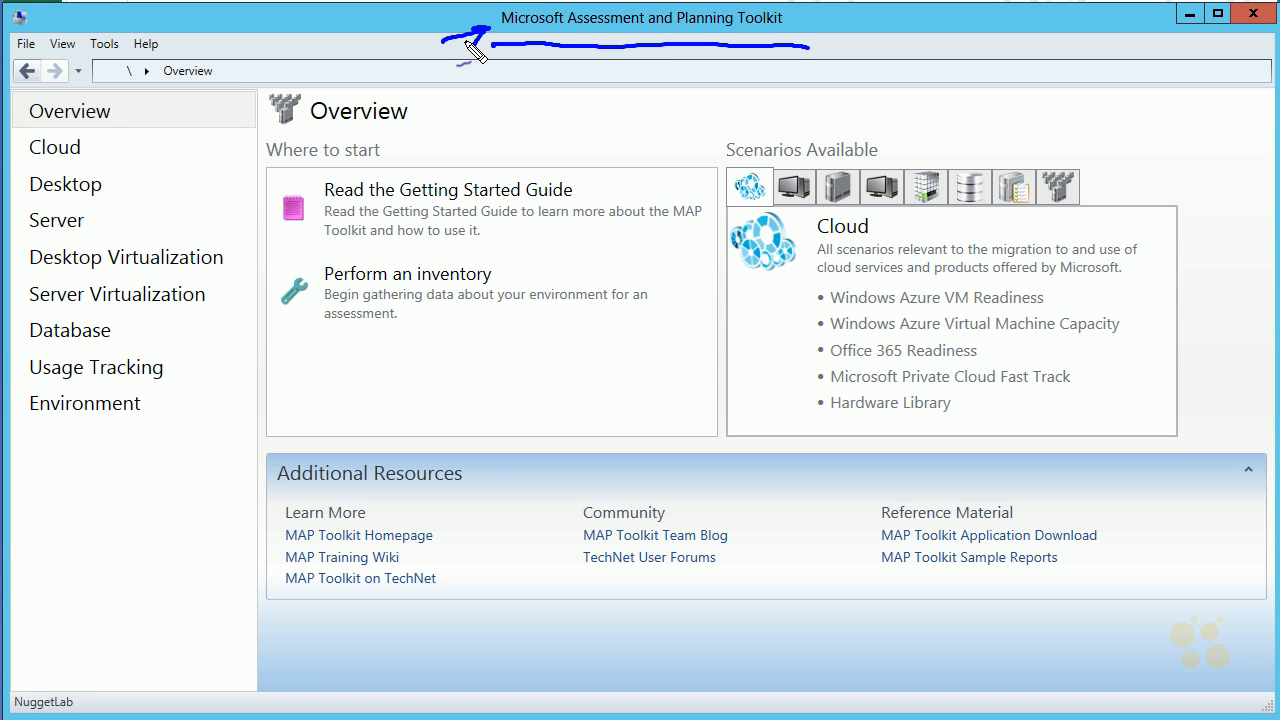
key(Escape)
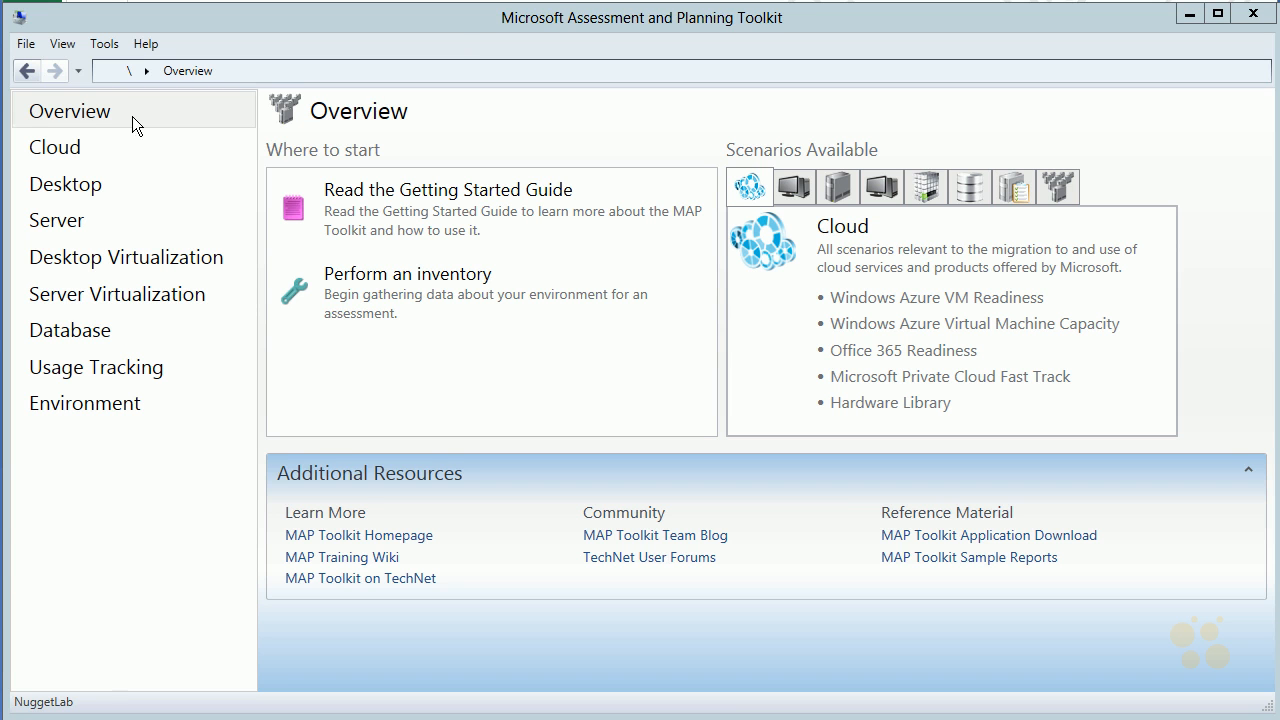
Look through the scenario groups from Overview, Cloud, Desktop and Server to Desktop Virtualization, Server Virtualization, Database, Usage Tracking and Environment
click(100, 111)
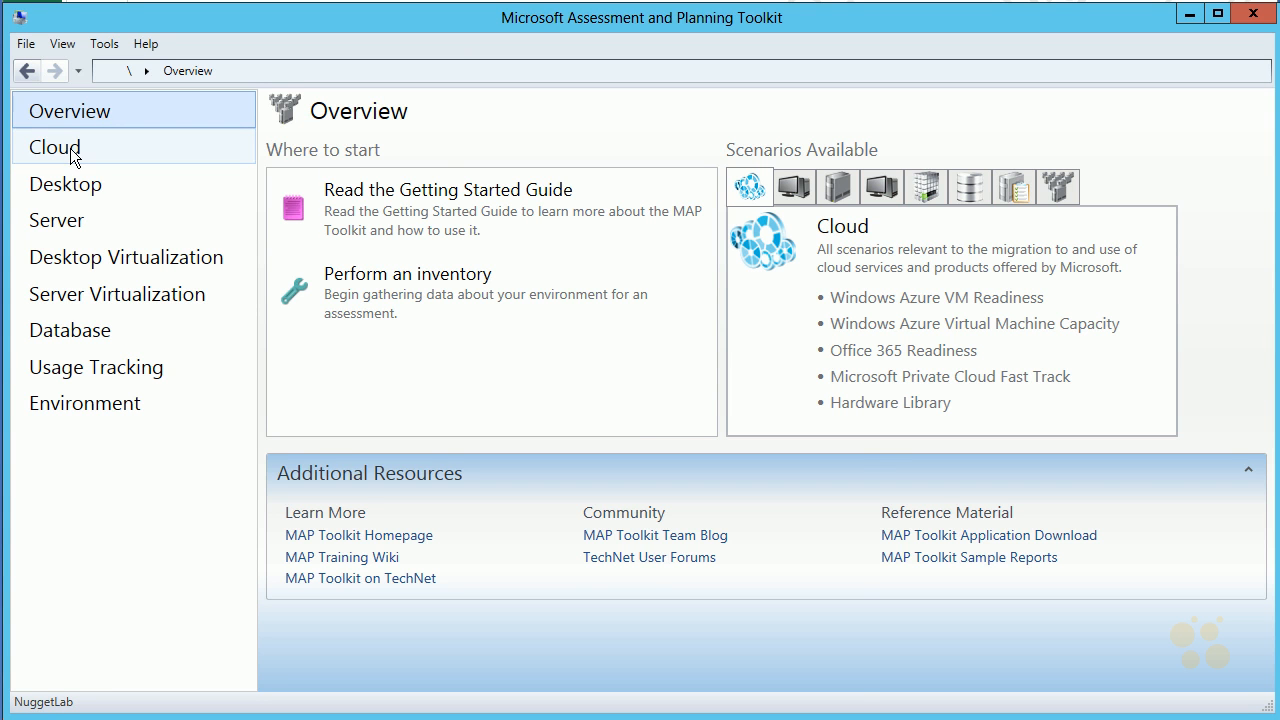
click(70, 148)
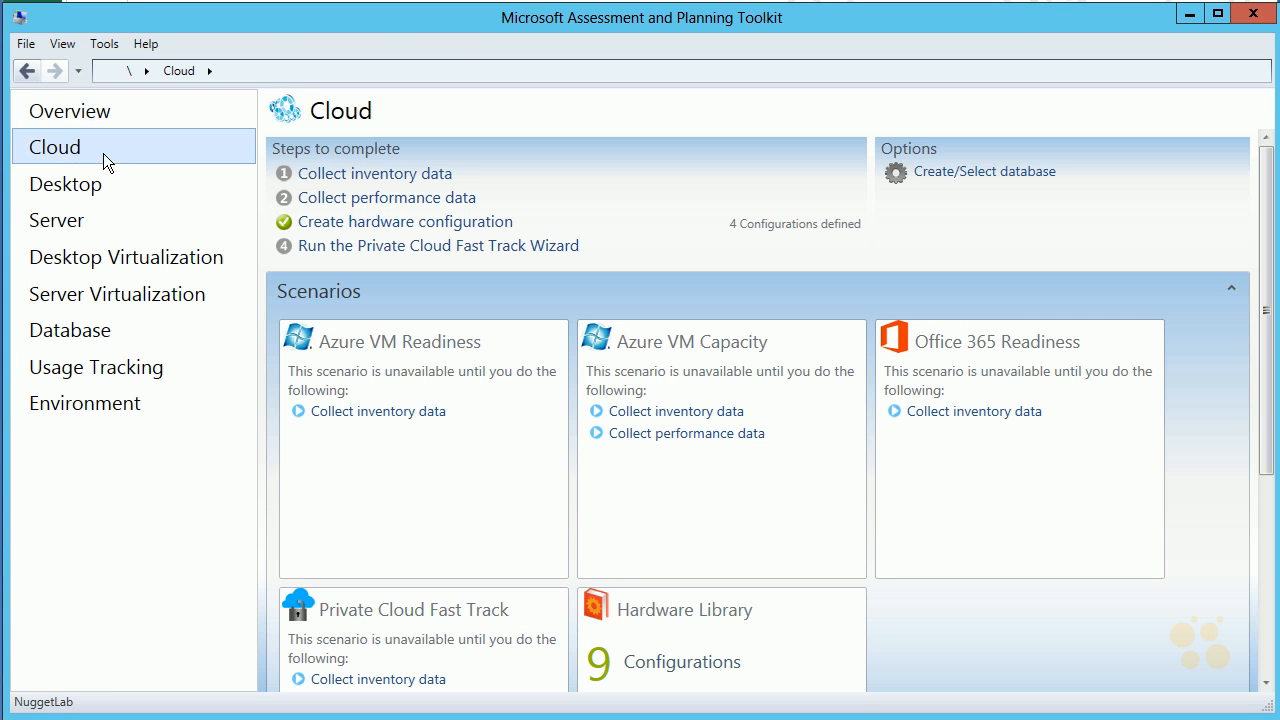
click(47, 186)
click(62, 221)
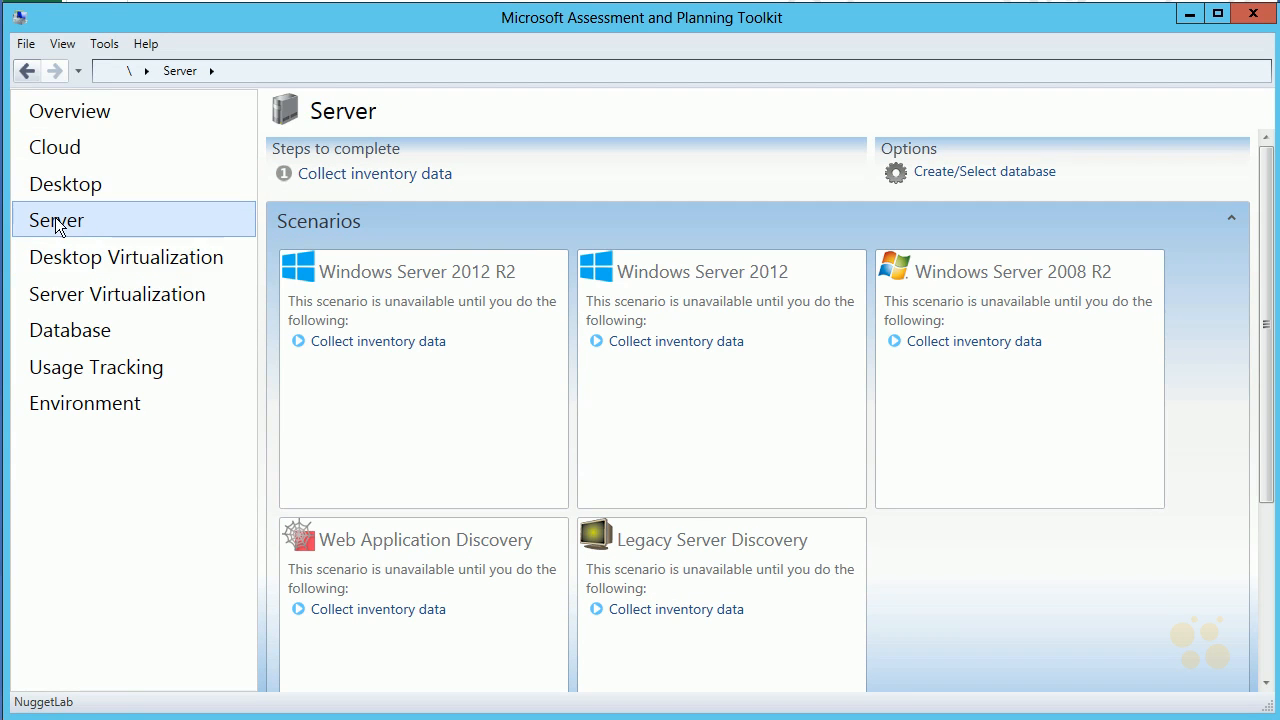
click(74, 258)
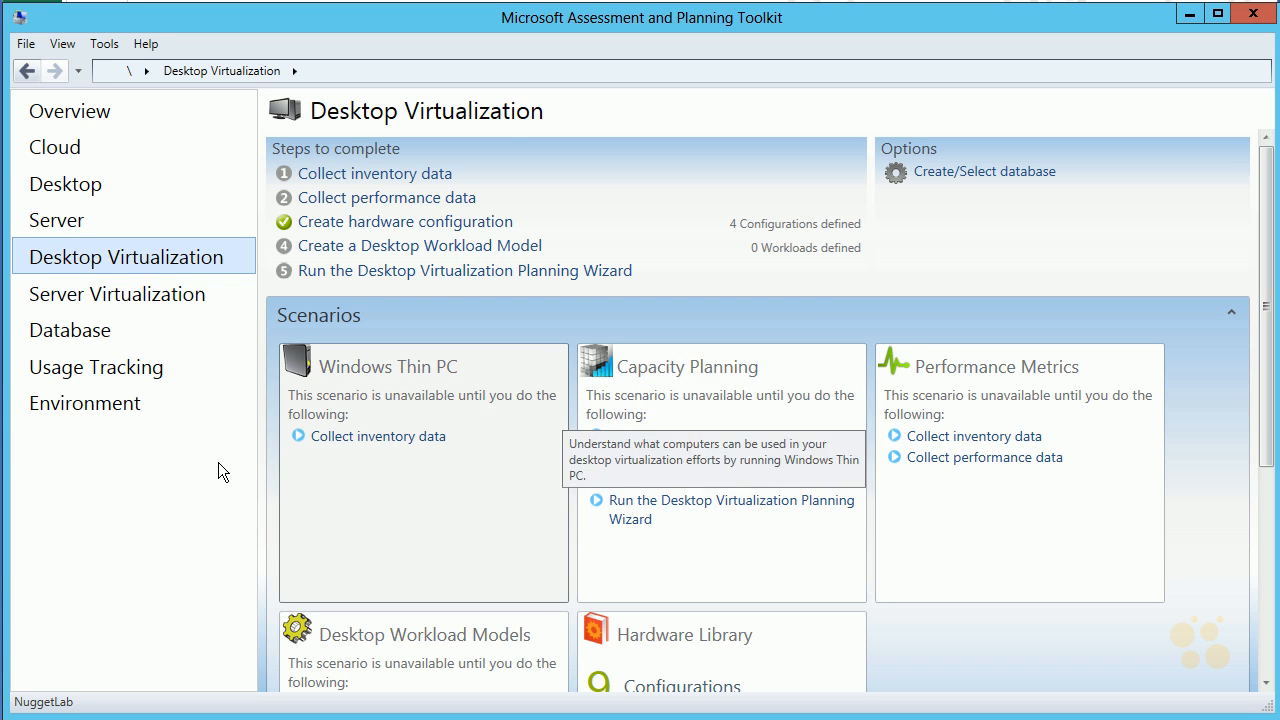
click(74, 296)
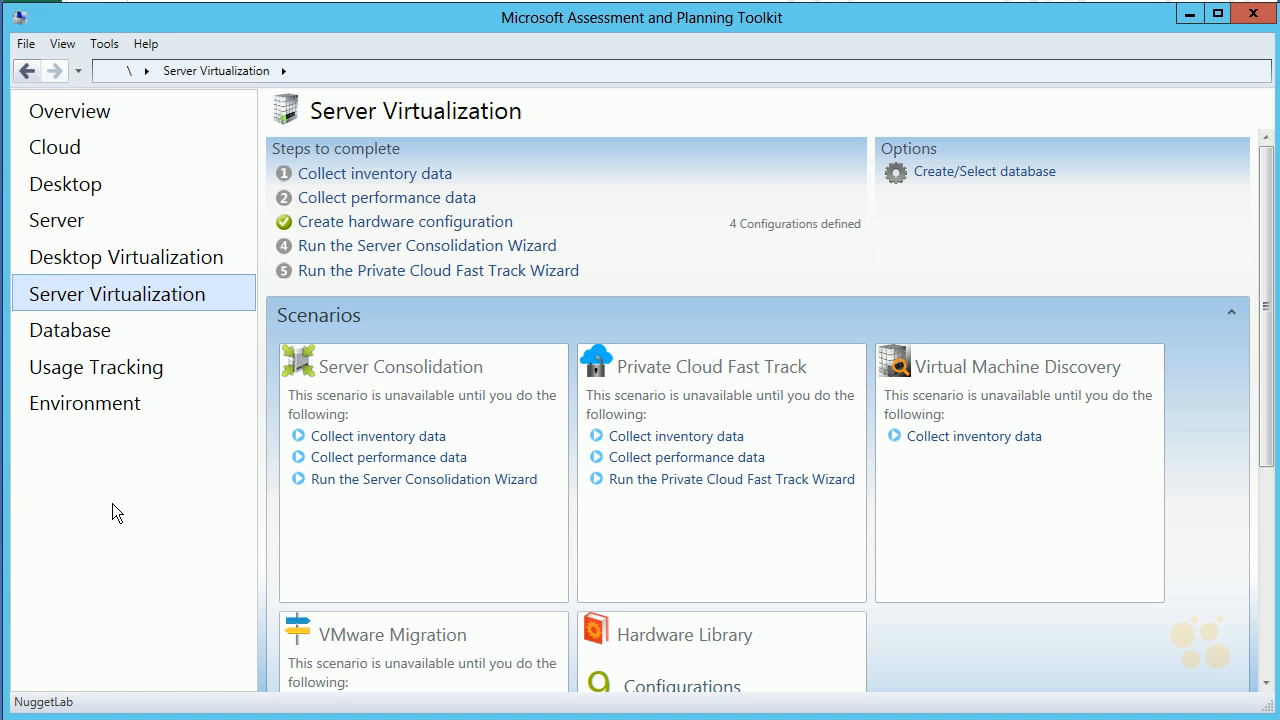
click(70, 335)
click(105, 366)
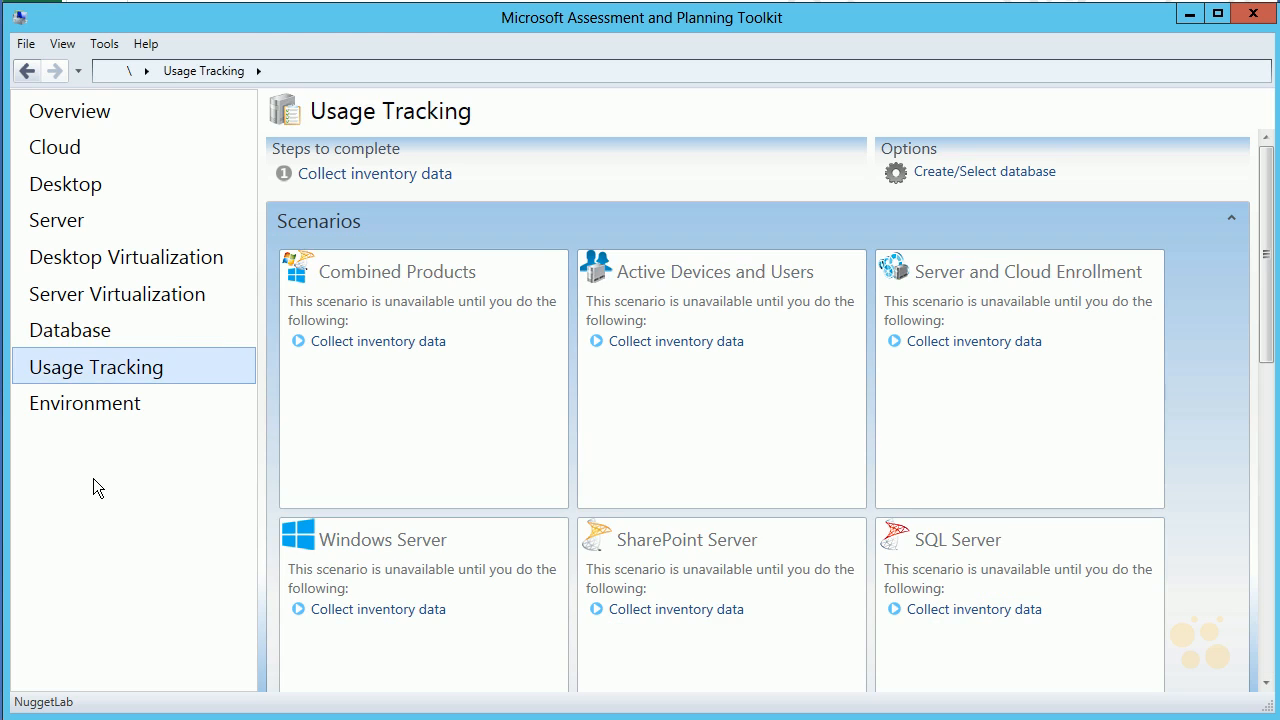
click(104, 404)
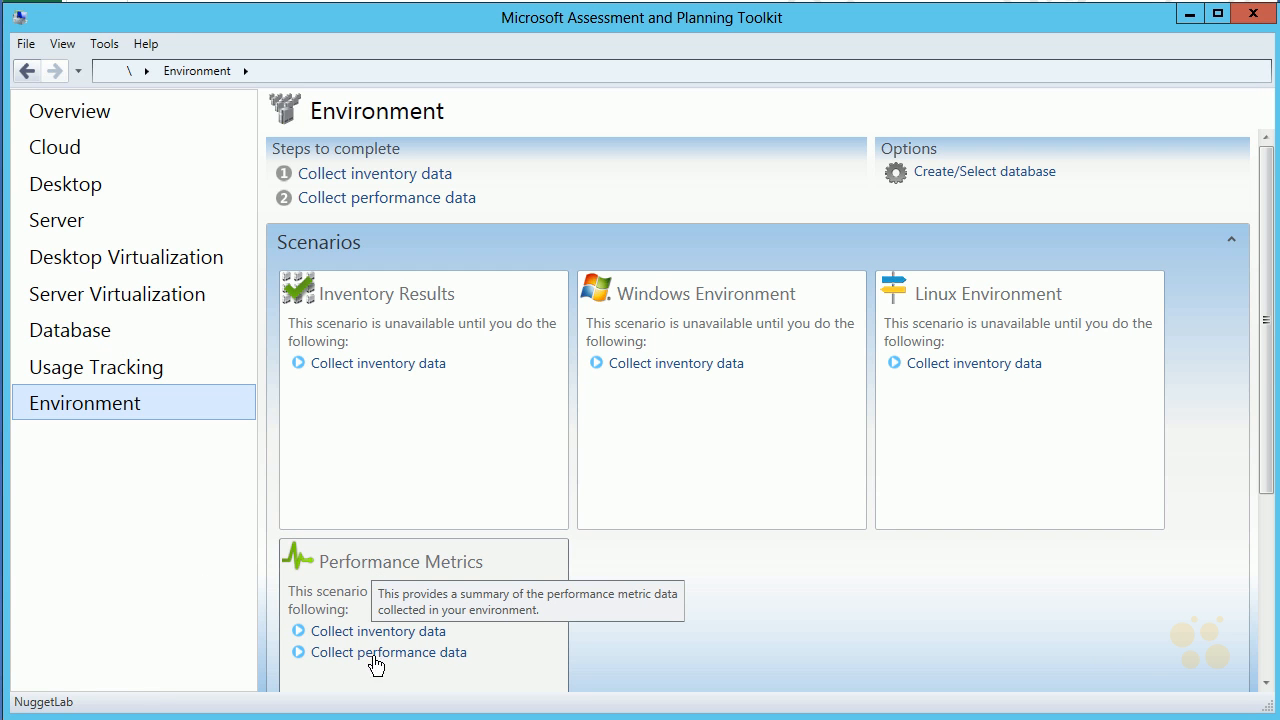
Start an inventory from the Overview page and look at the wizard's Active Directory Credentials page
click(79, 107)
click(380, 292)
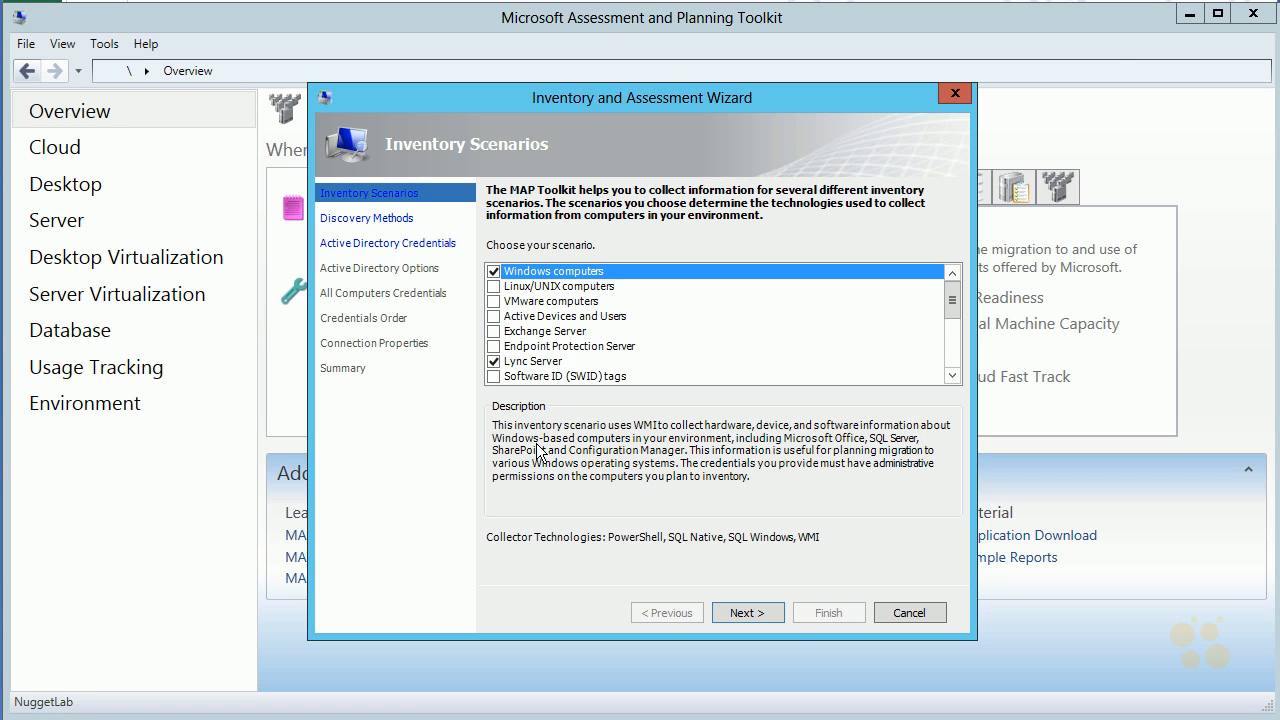
click(362, 220)
click(371, 246)
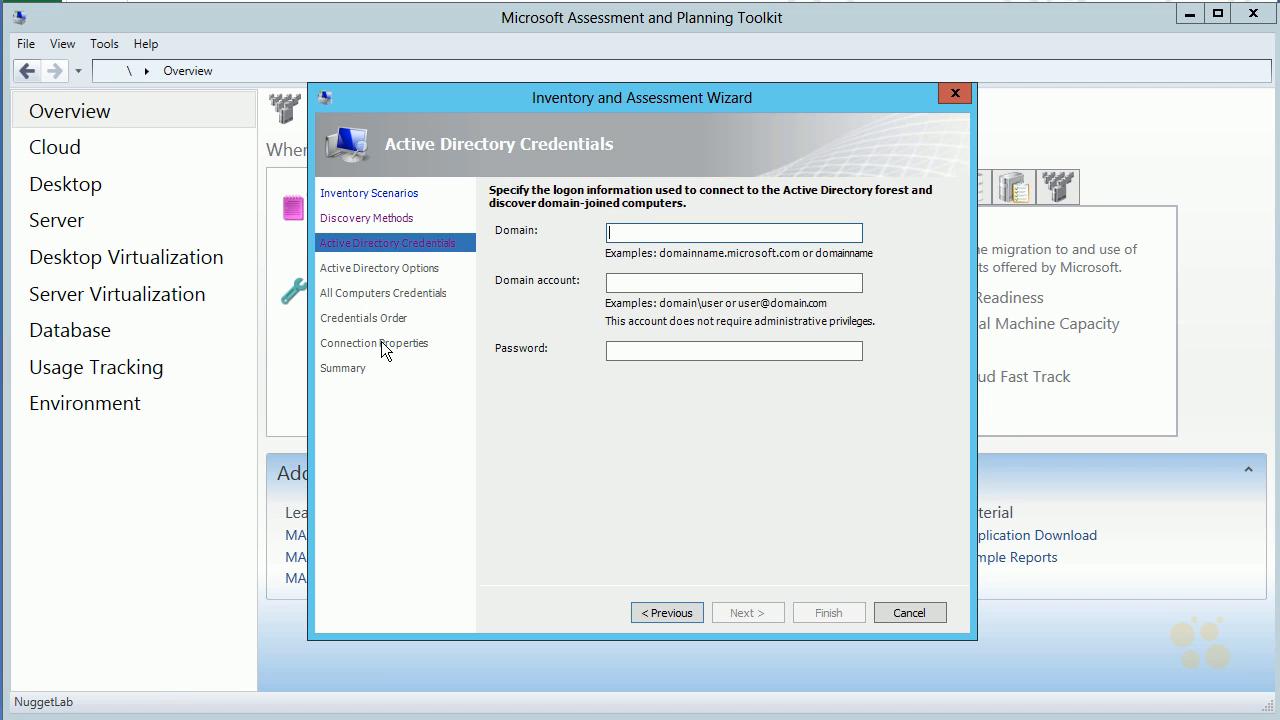
Choose scanning an IP address range as the discovery method instead of Active Directory Domain Services and continue to the range settings
click(380, 218)
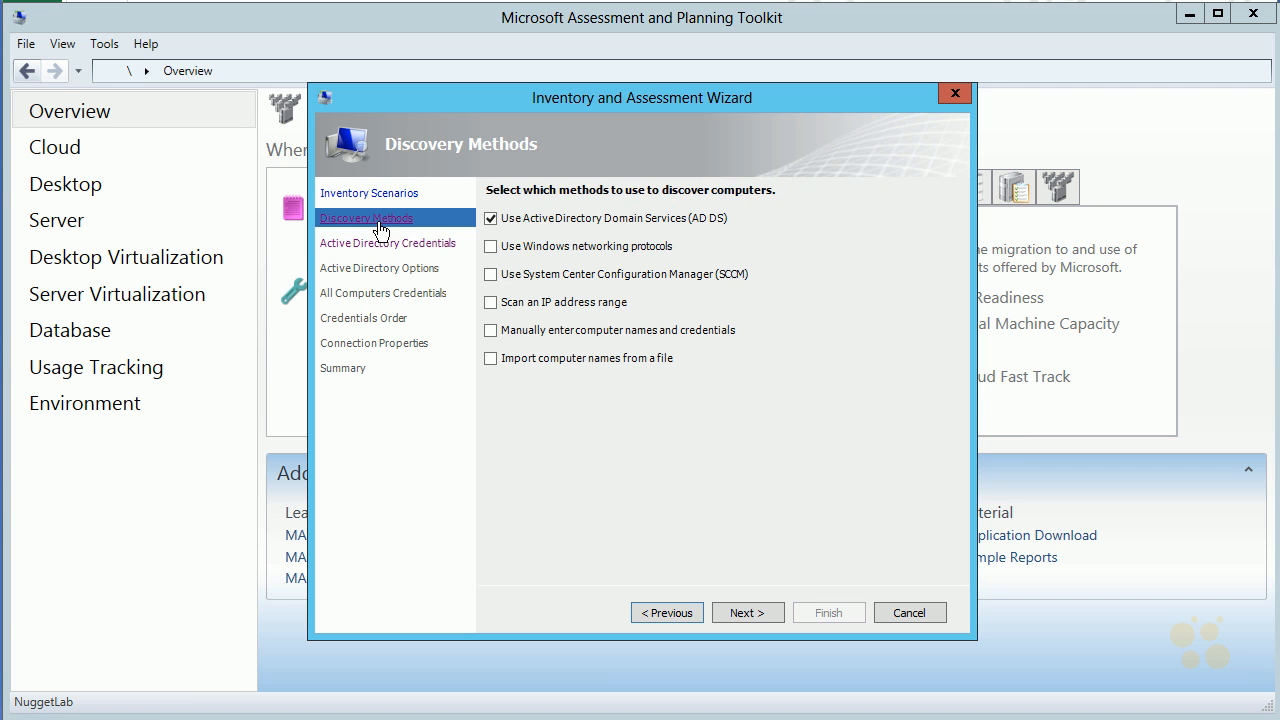
click(492, 219)
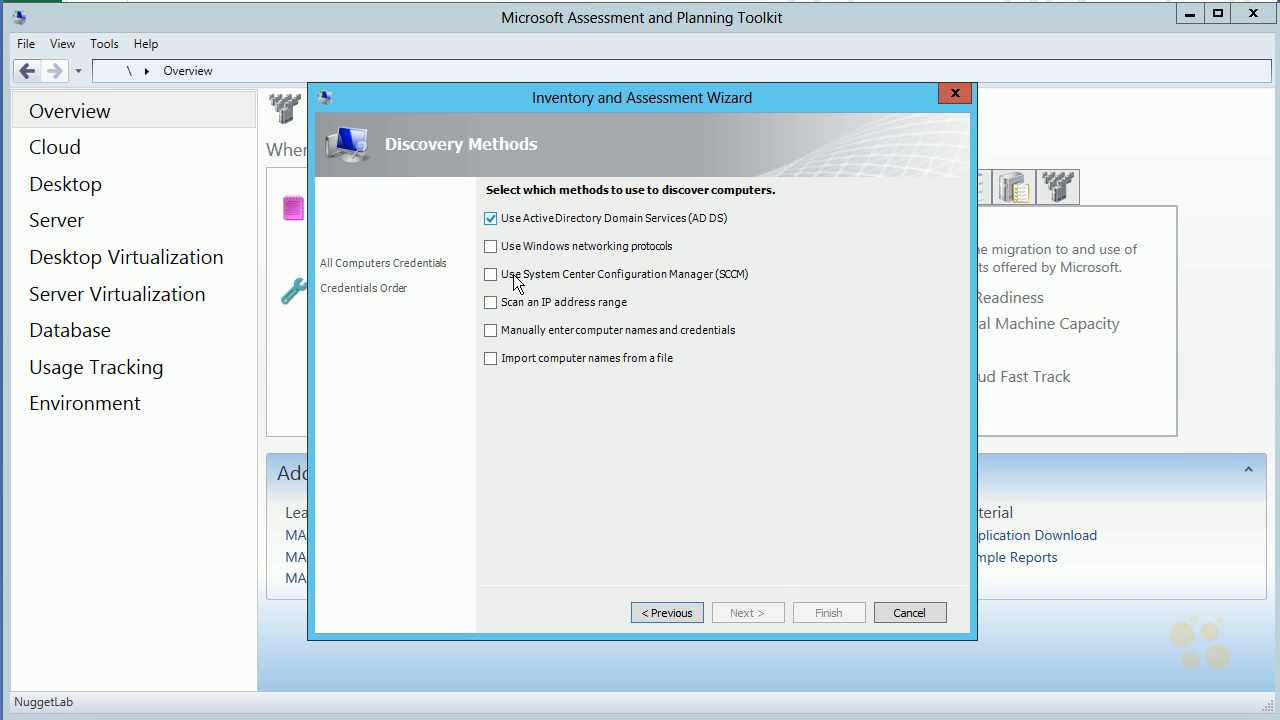
click(490, 302)
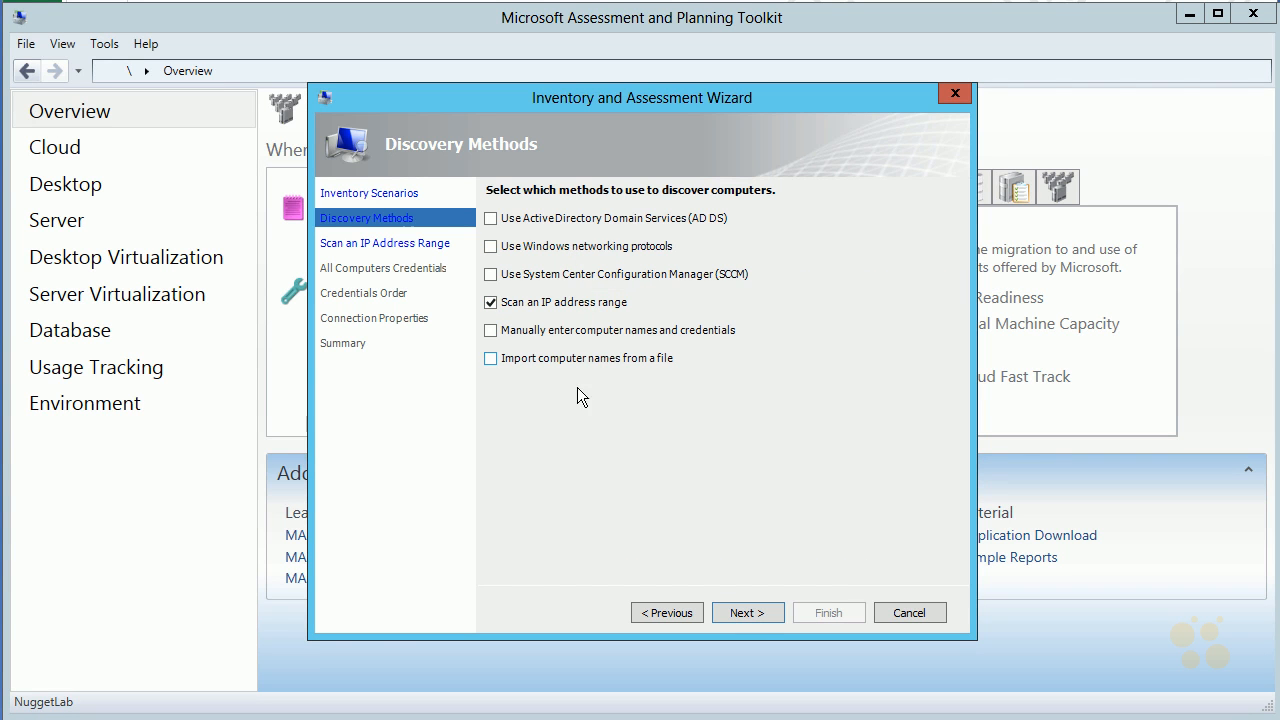
click(765, 613)
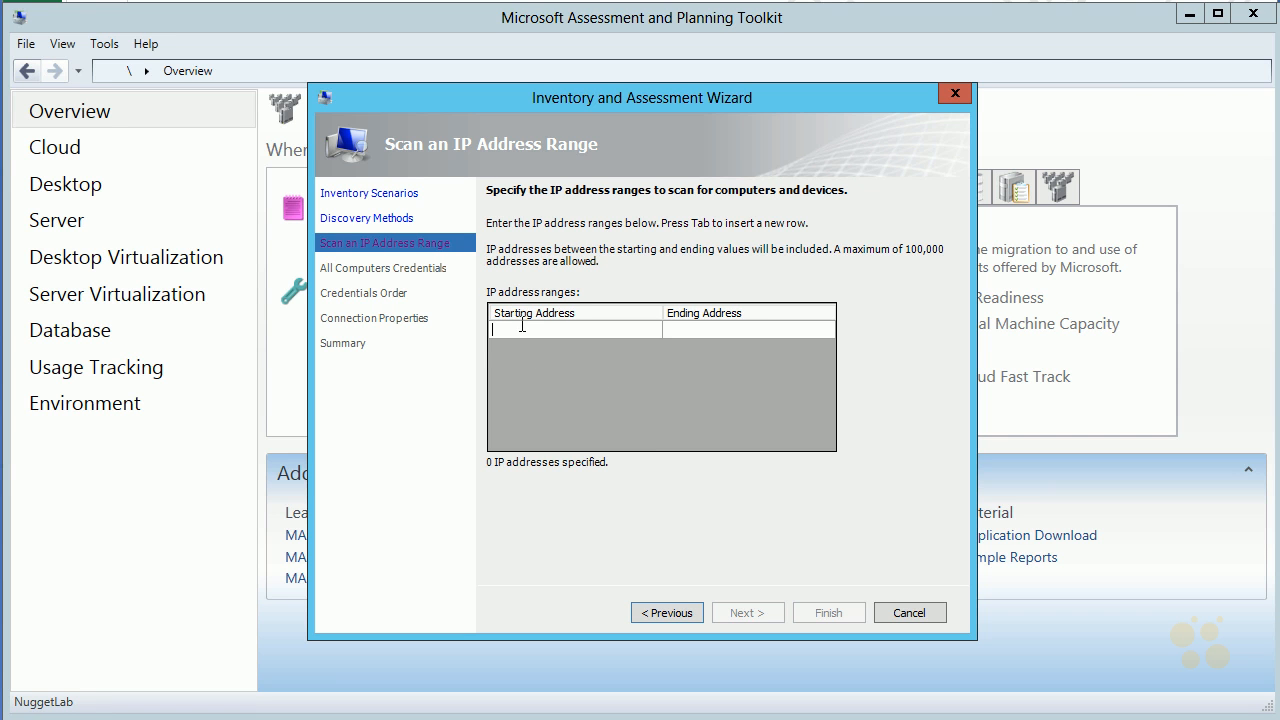
Set the IP address range to scan from 172.16.0.51 to 172.16.0.80 and continue to the computer credentials
text(172.16.0.51)
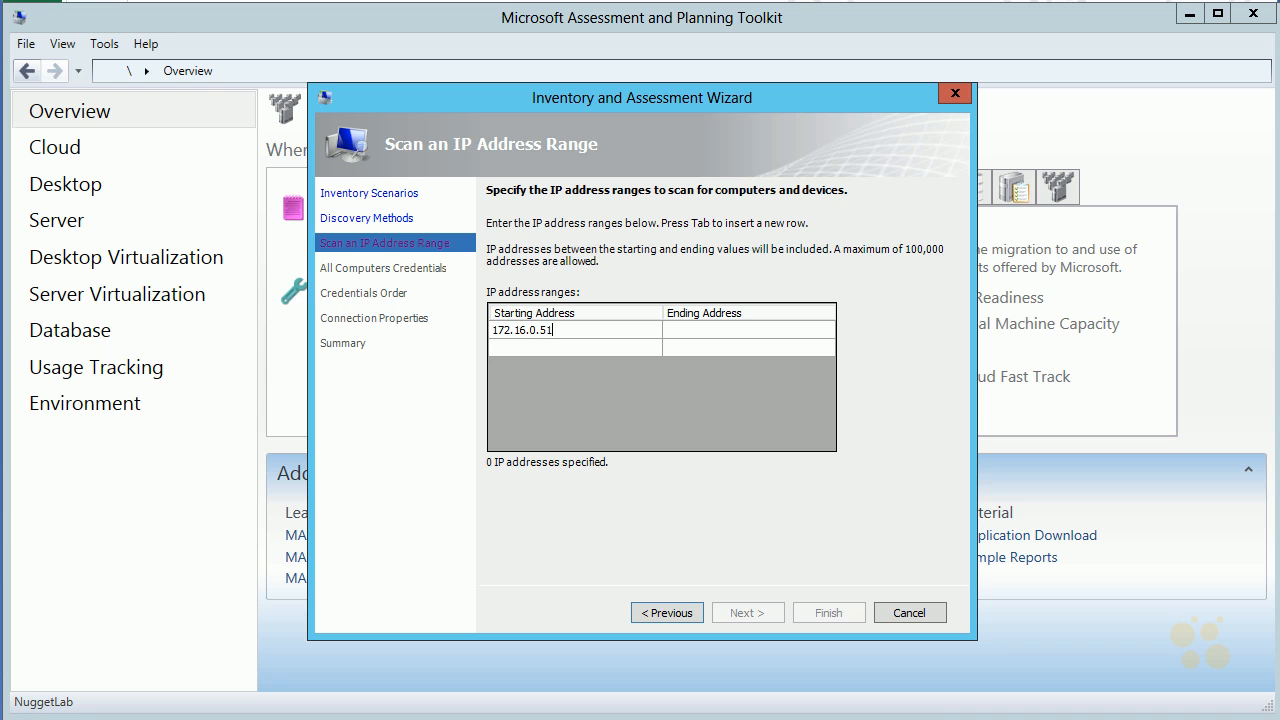
key(Tab)
text(172.16.0.80)
key(Tab)
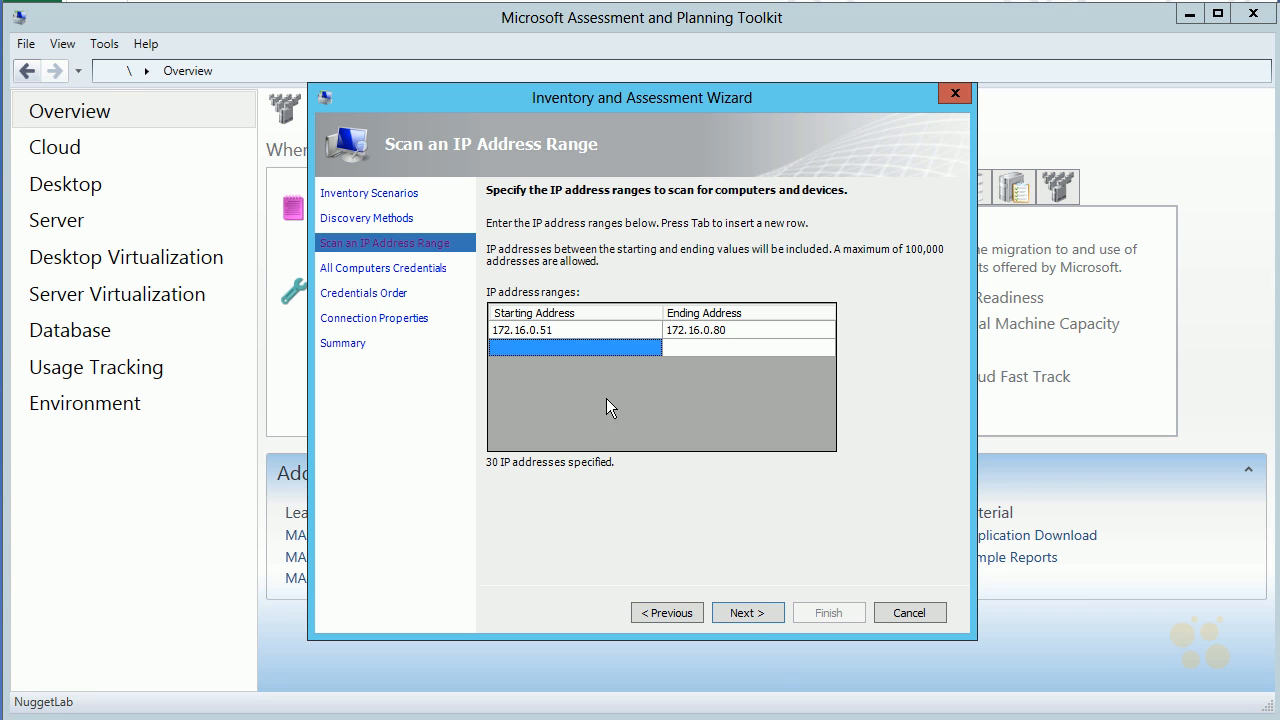
click(759, 619)
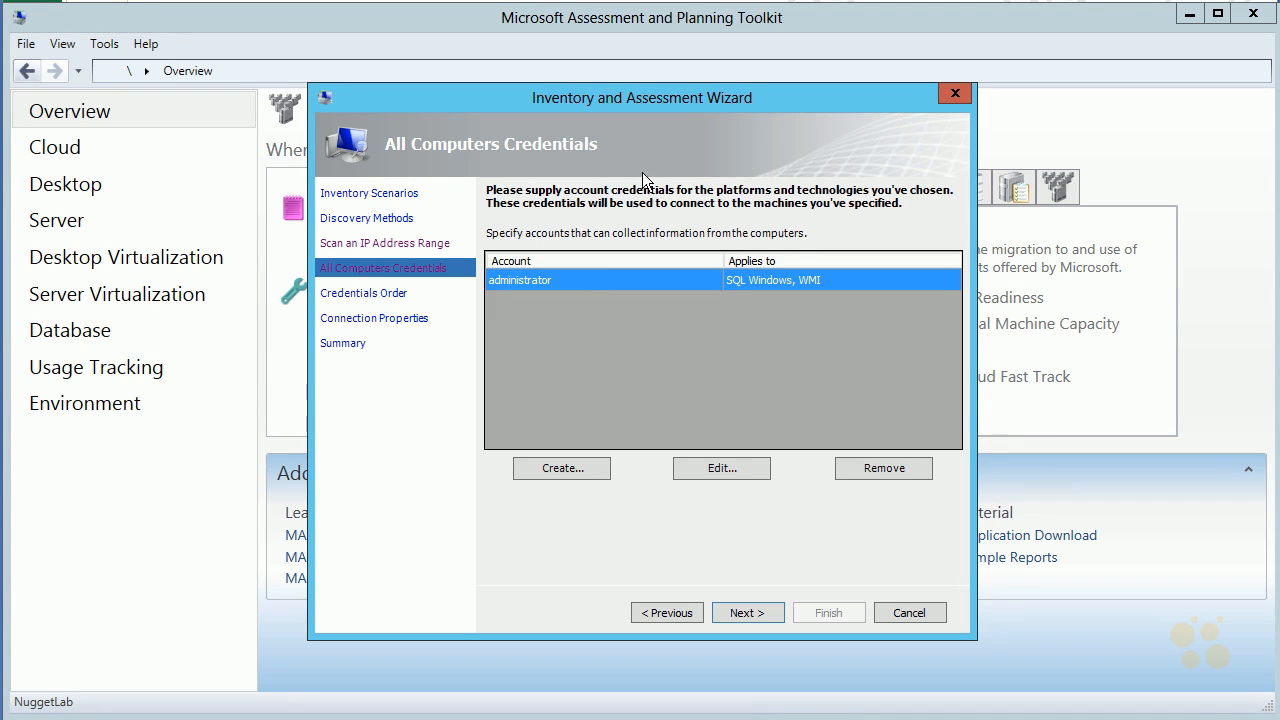
Examine the credentials order for the PowerShell and WMI technologies
click(398, 293)
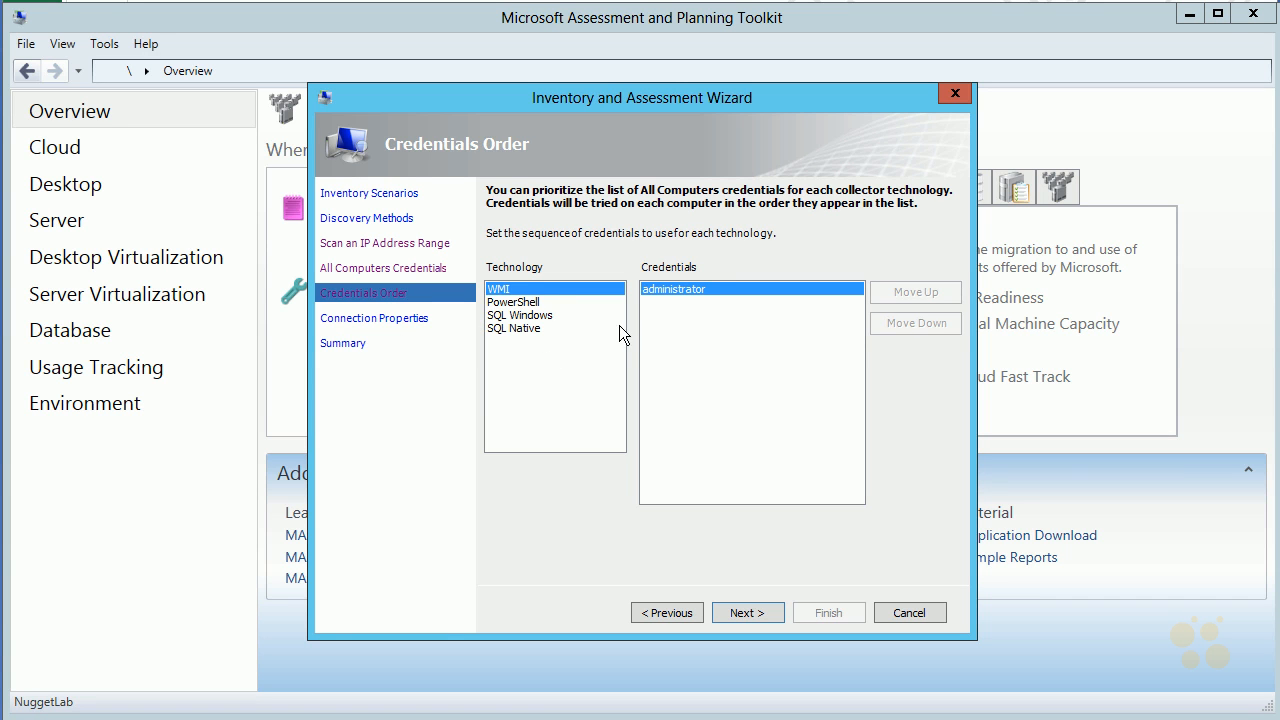
click(520, 302)
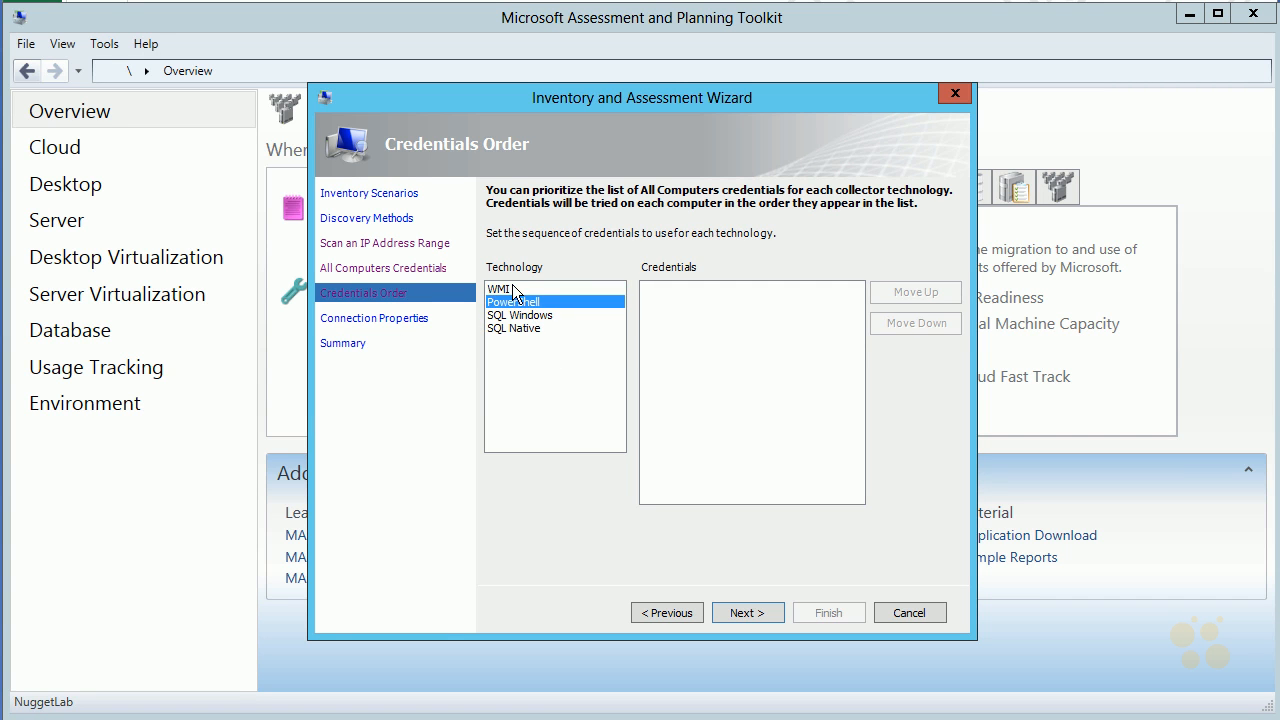
click(512, 288)
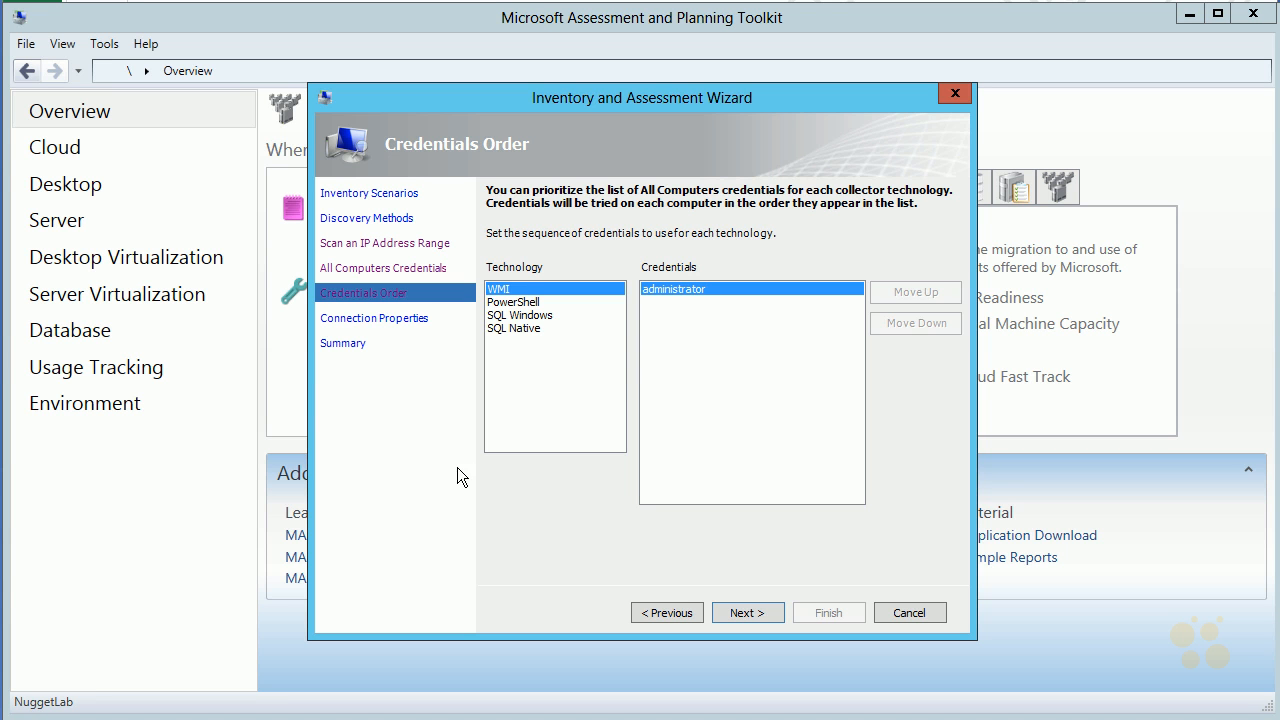
Enable SSL for PowerShell port 5985 and SSL certificate validation for both ports 5985 and 5986 in the connection properties
click(388, 317)
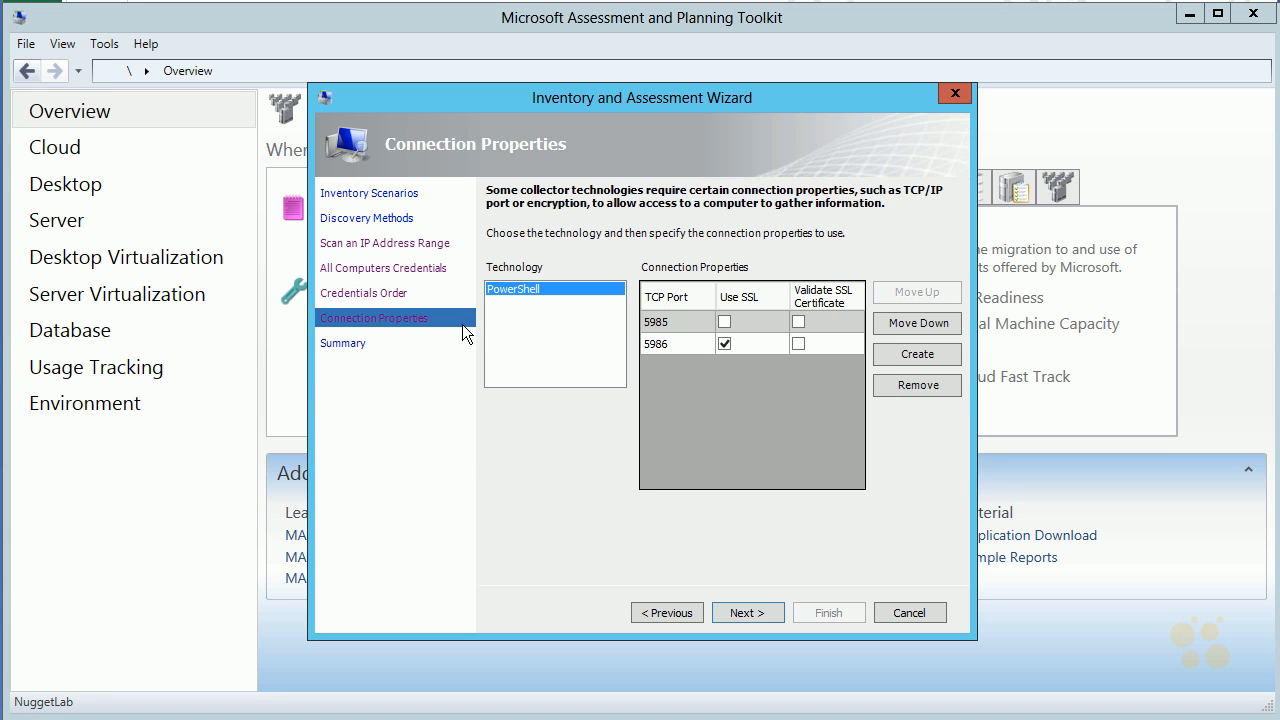
click(725, 321)
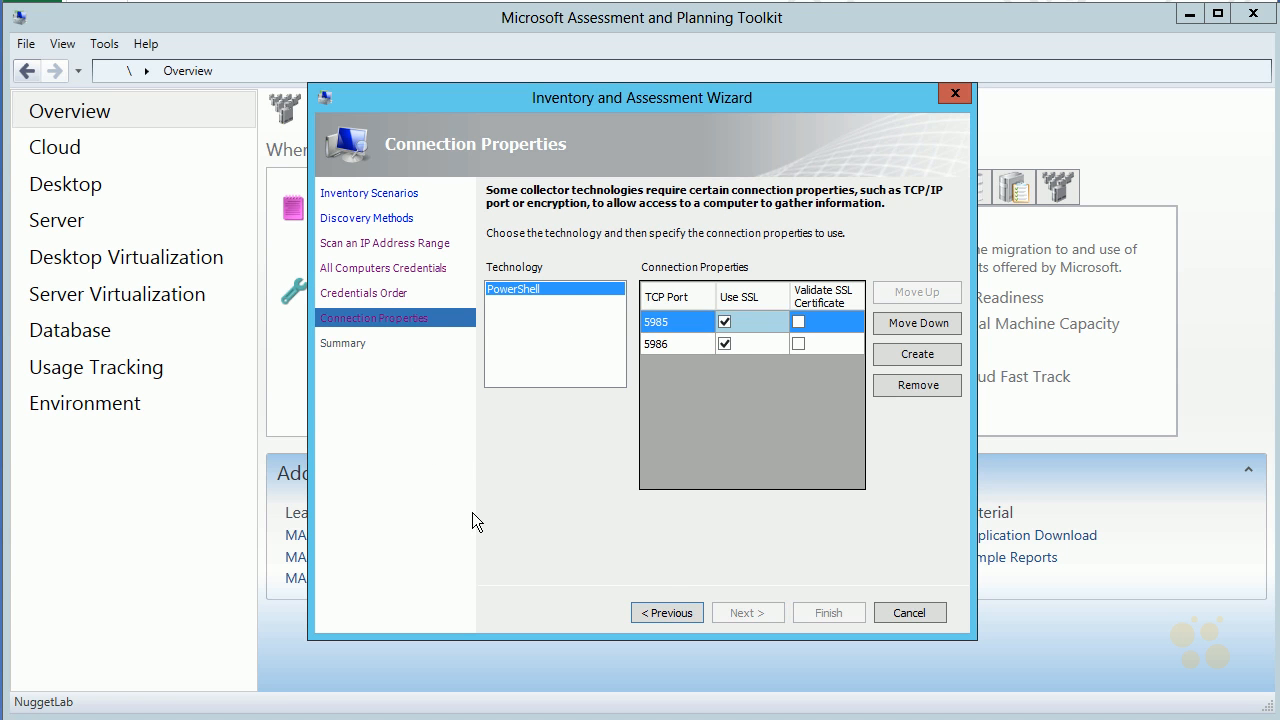
click(798, 321)
click(798, 343)
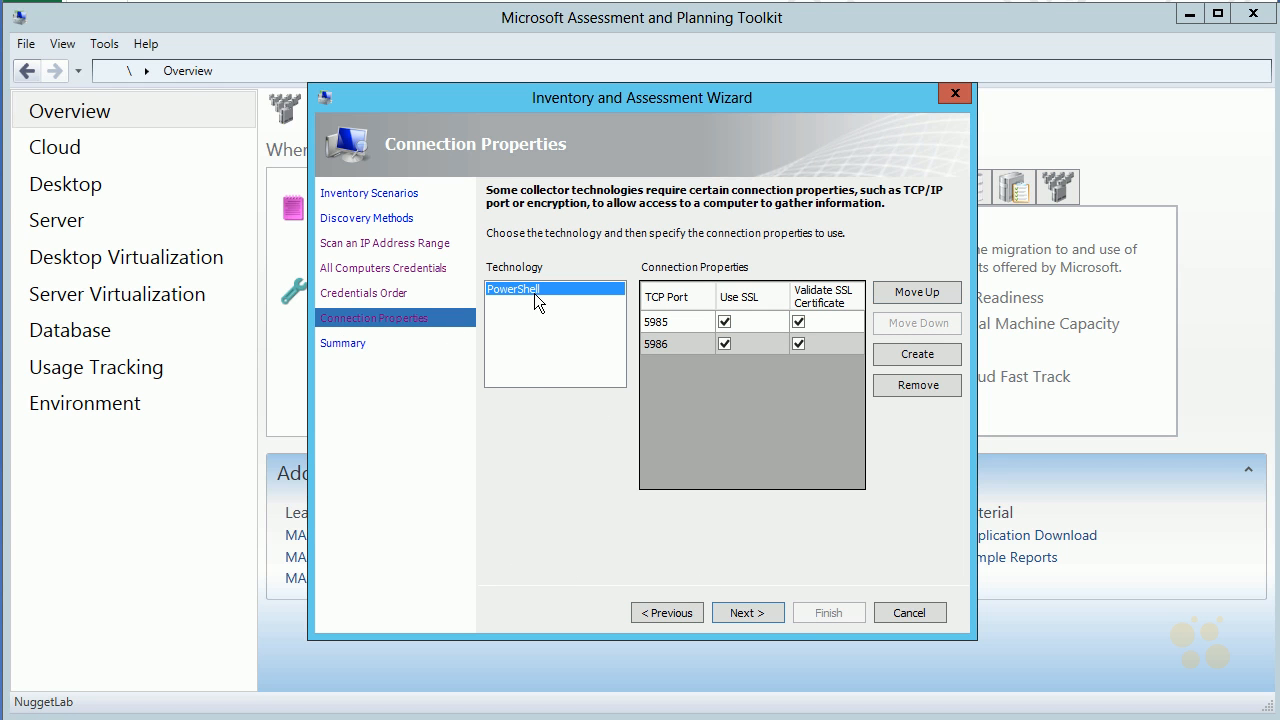
Review the wizard's summary of selections and detected errors, and cancel the inventory wizard
click(728, 612)
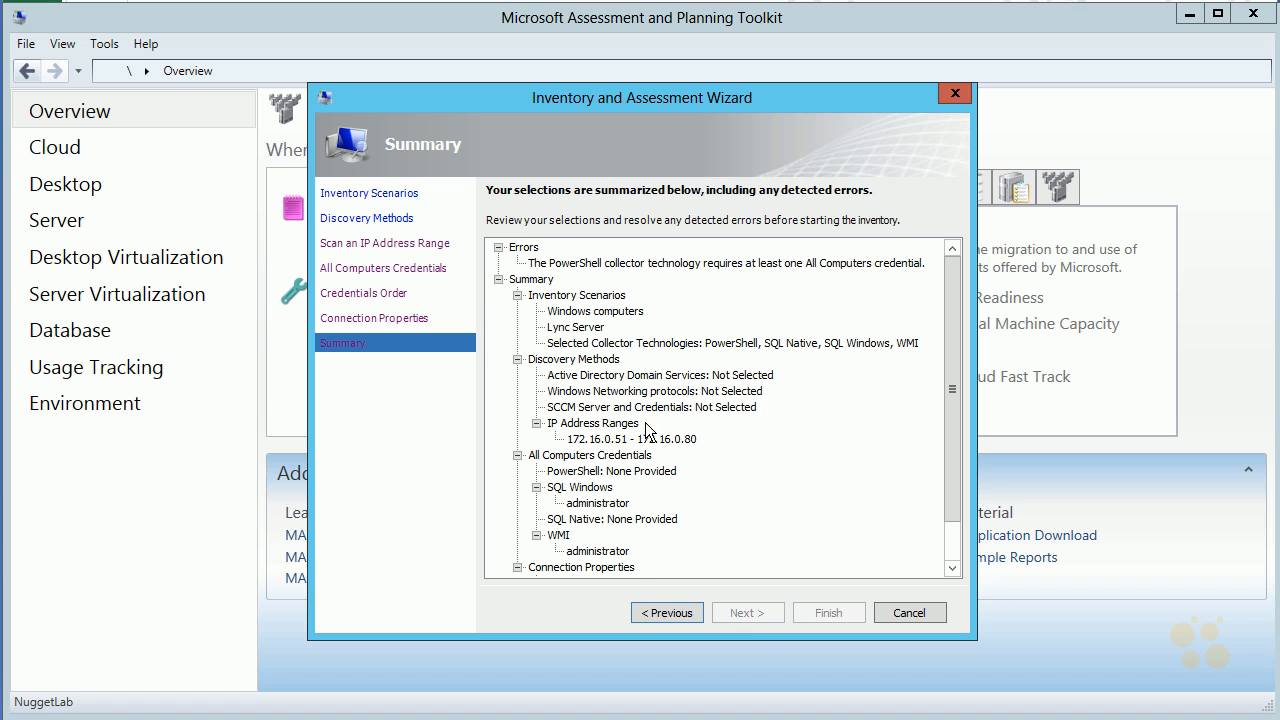
scroll(955, 355, down, 1)
scroll(961, 467, up, 1)
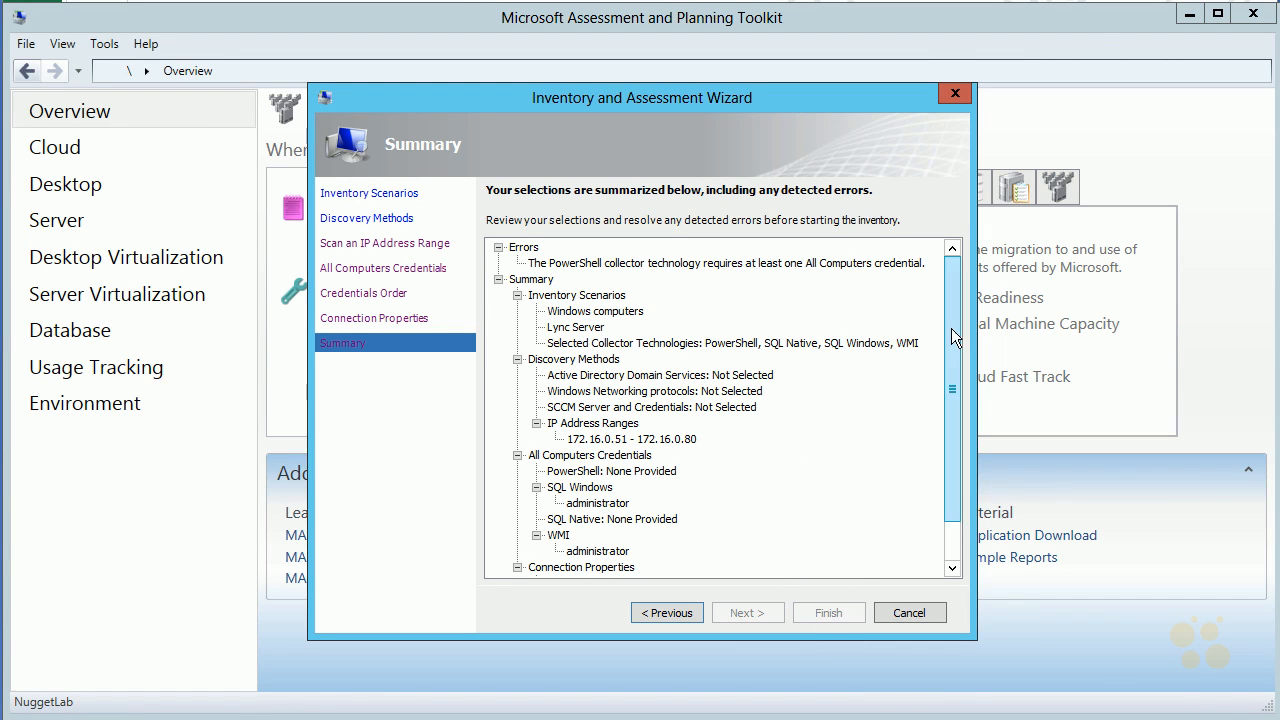
scroll(951, 328, down, 1)
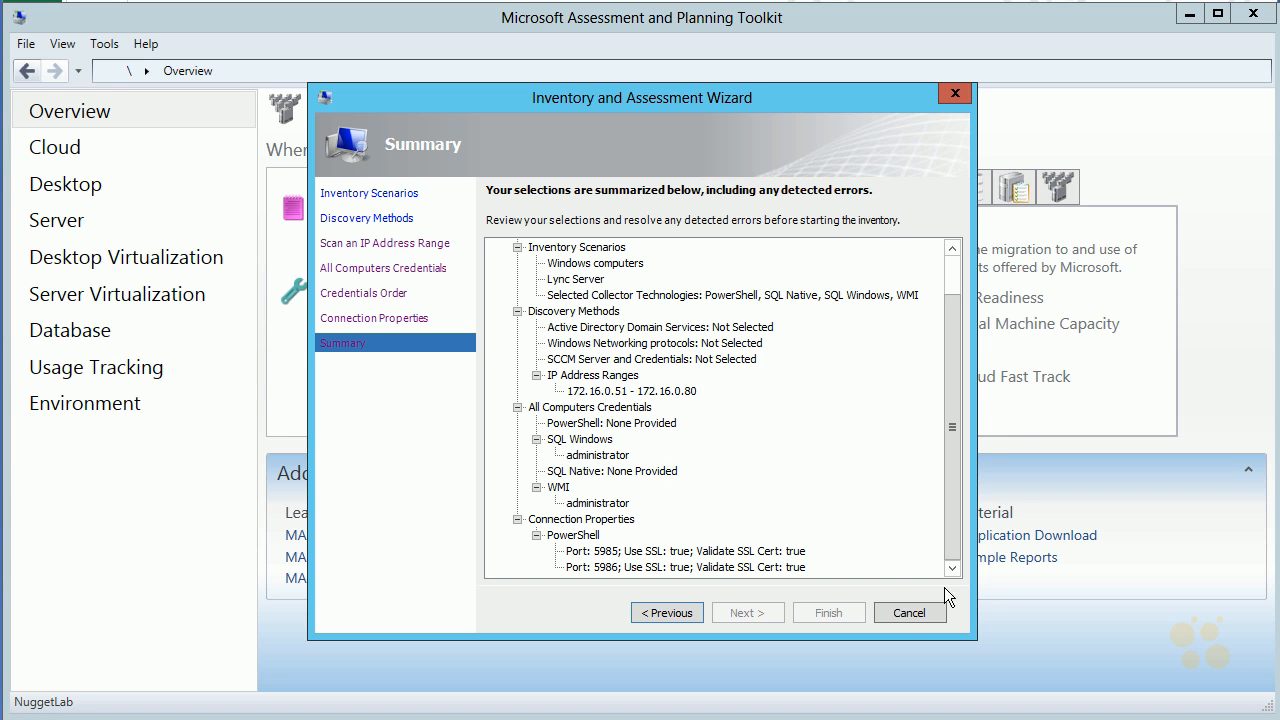
click(904, 614)
click(714, 445)
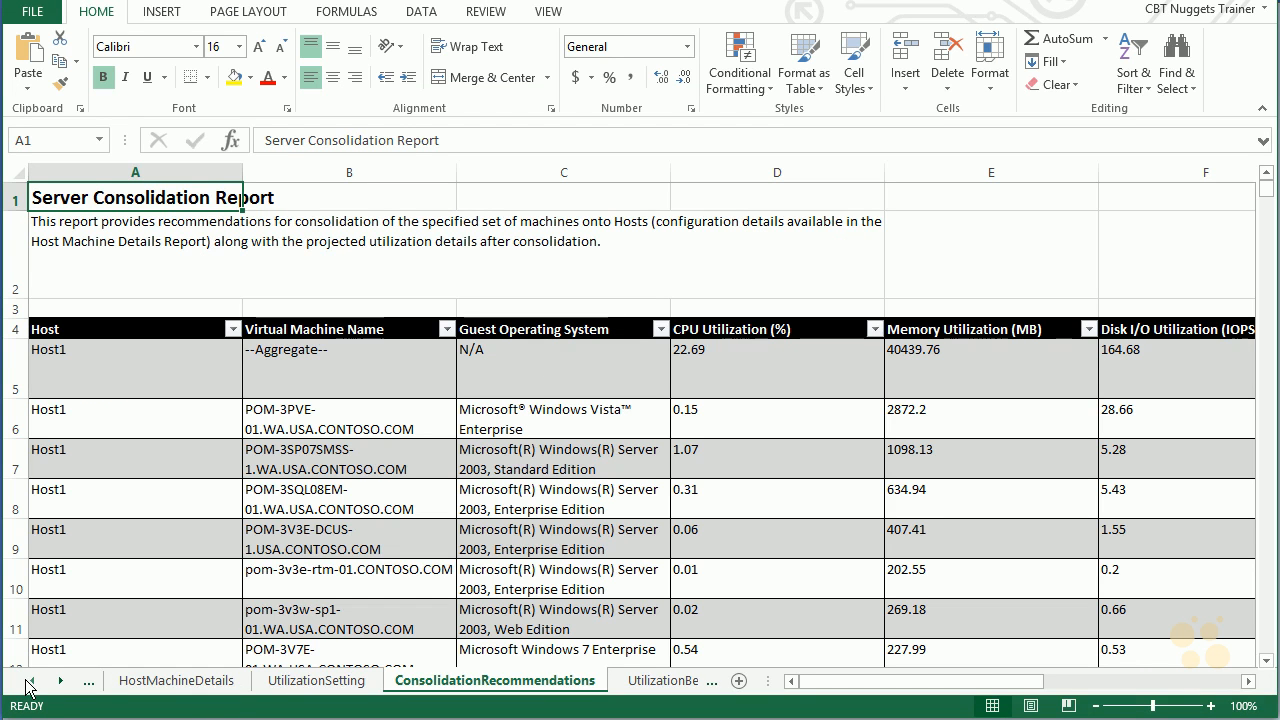
Return to the first sheets of the server consolidation workbook and read the device counts on the Summary sheet
click(30, 681)
click(32, 681)
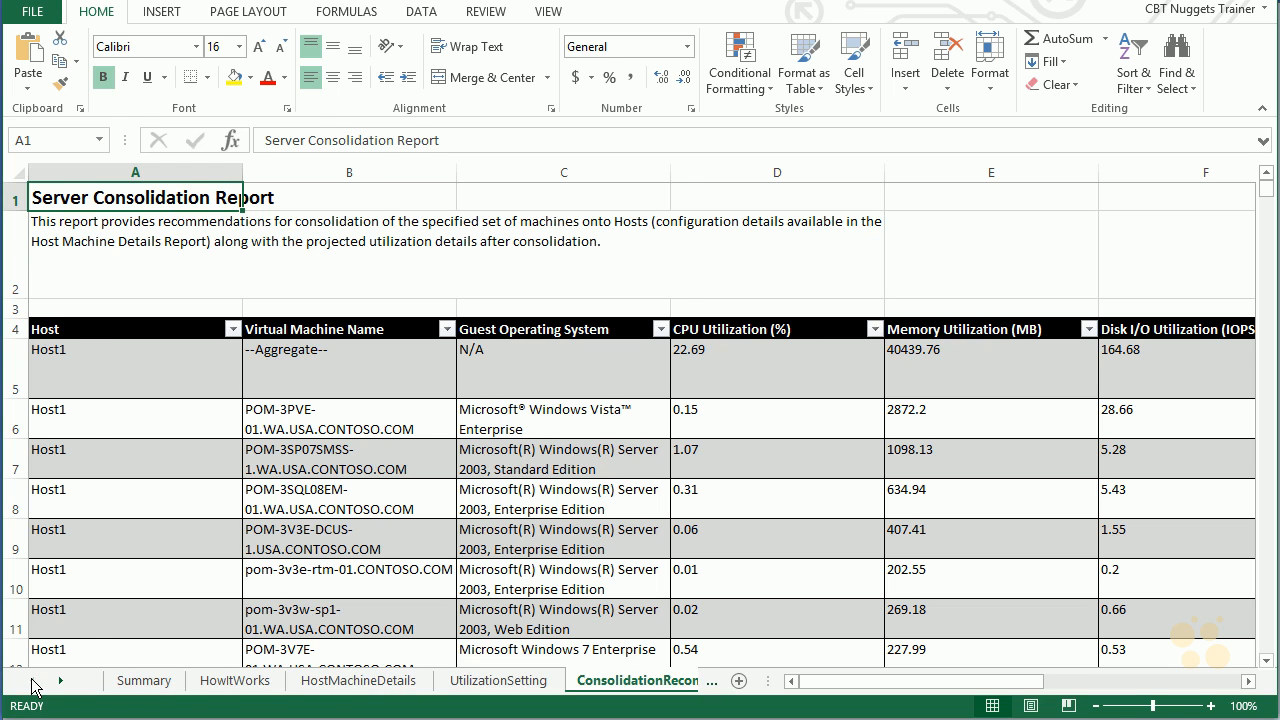
click(162, 680)
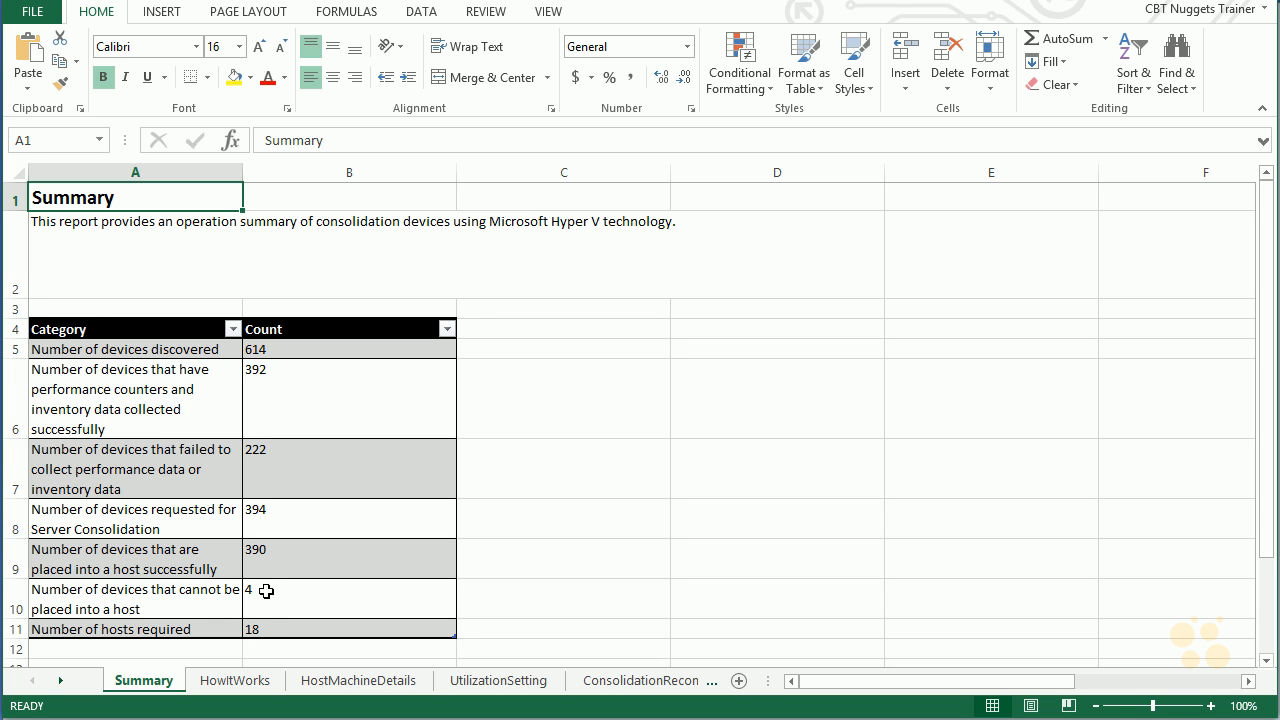
scroll(337, 560, down, 1)
scroll(337, 551, up, 1)
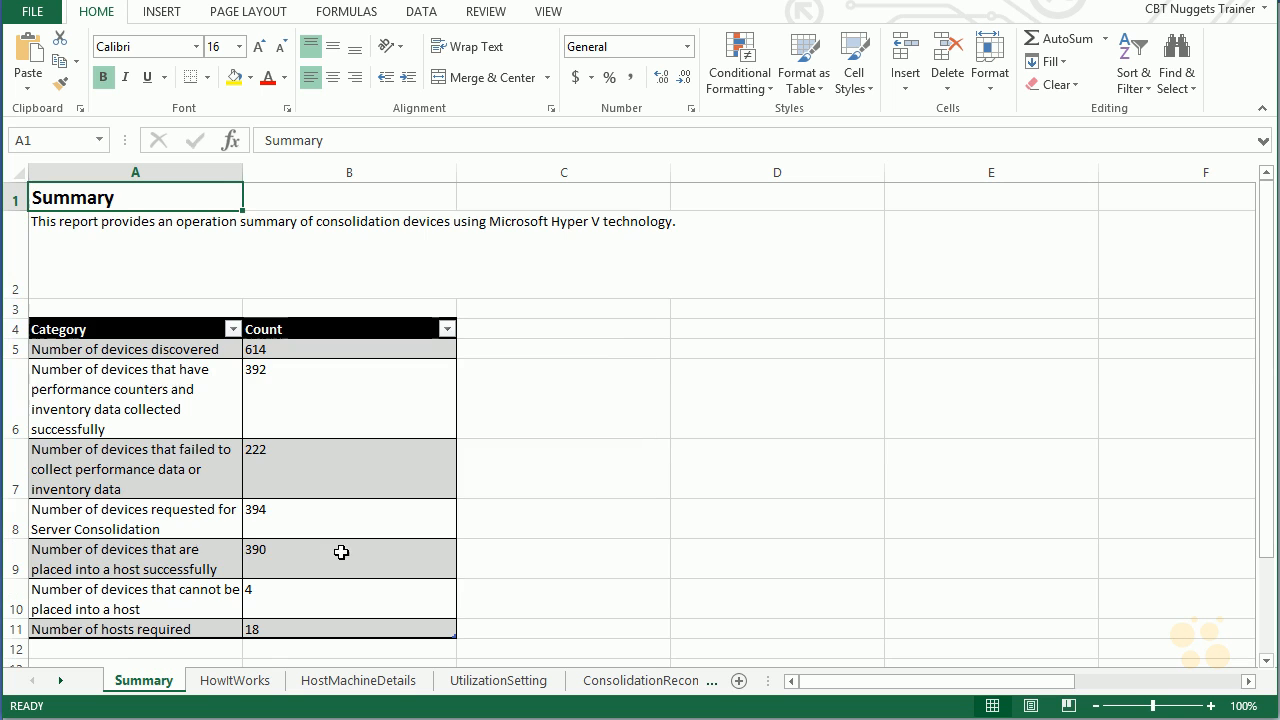
Review the placement method, model host configuration and maximum utilization rates on the HowItWorks, HostMachineDetails and UtilizationSetting sheets
click(231, 682)
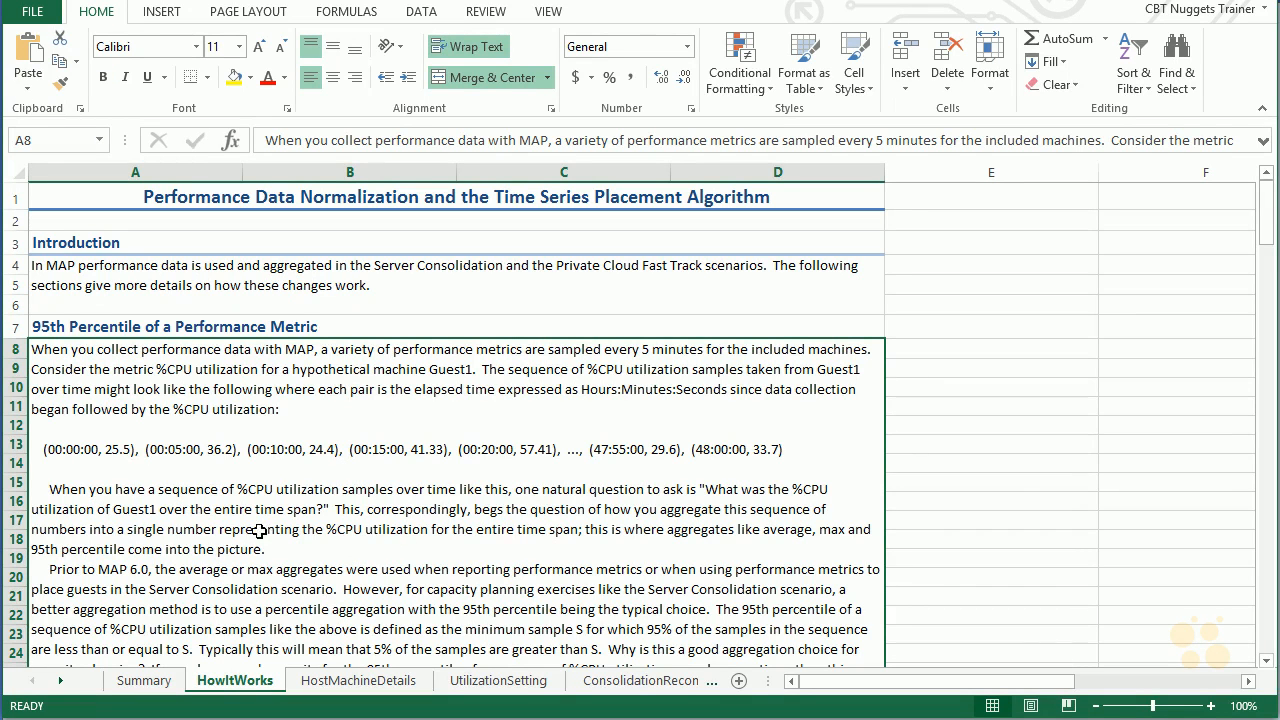
click(362, 682)
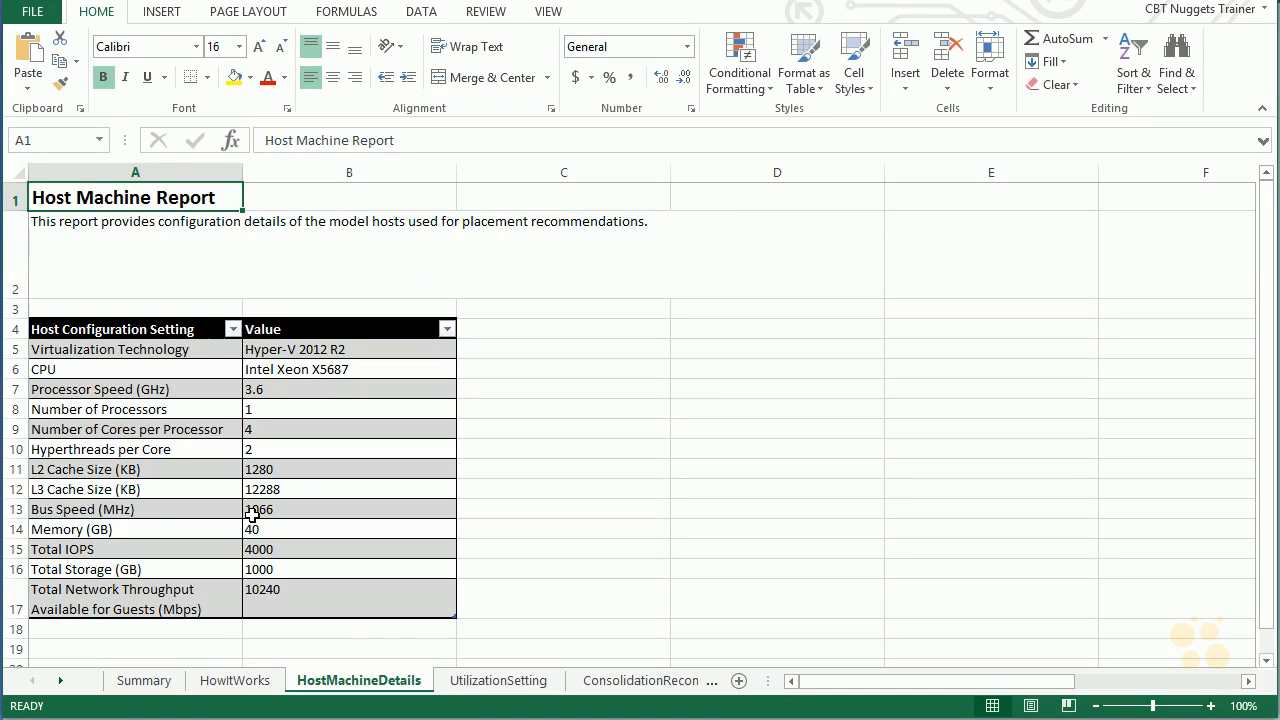
click(232, 329)
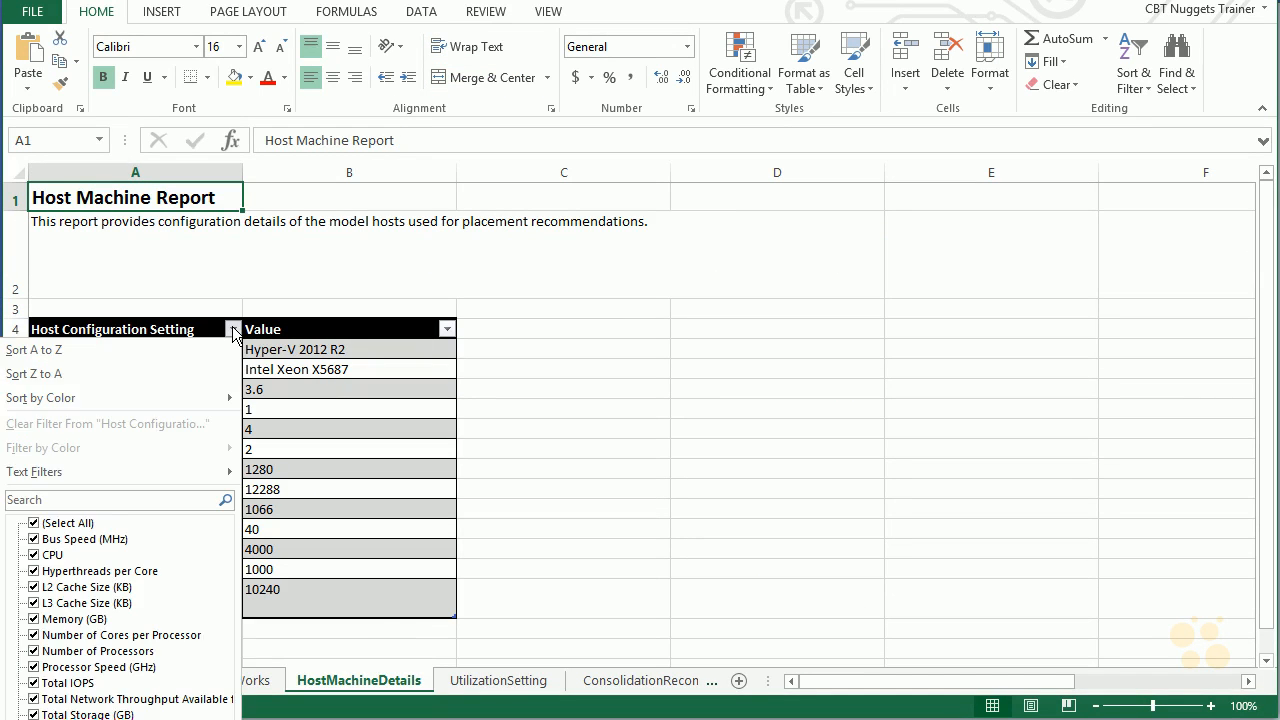
click(589, 471)
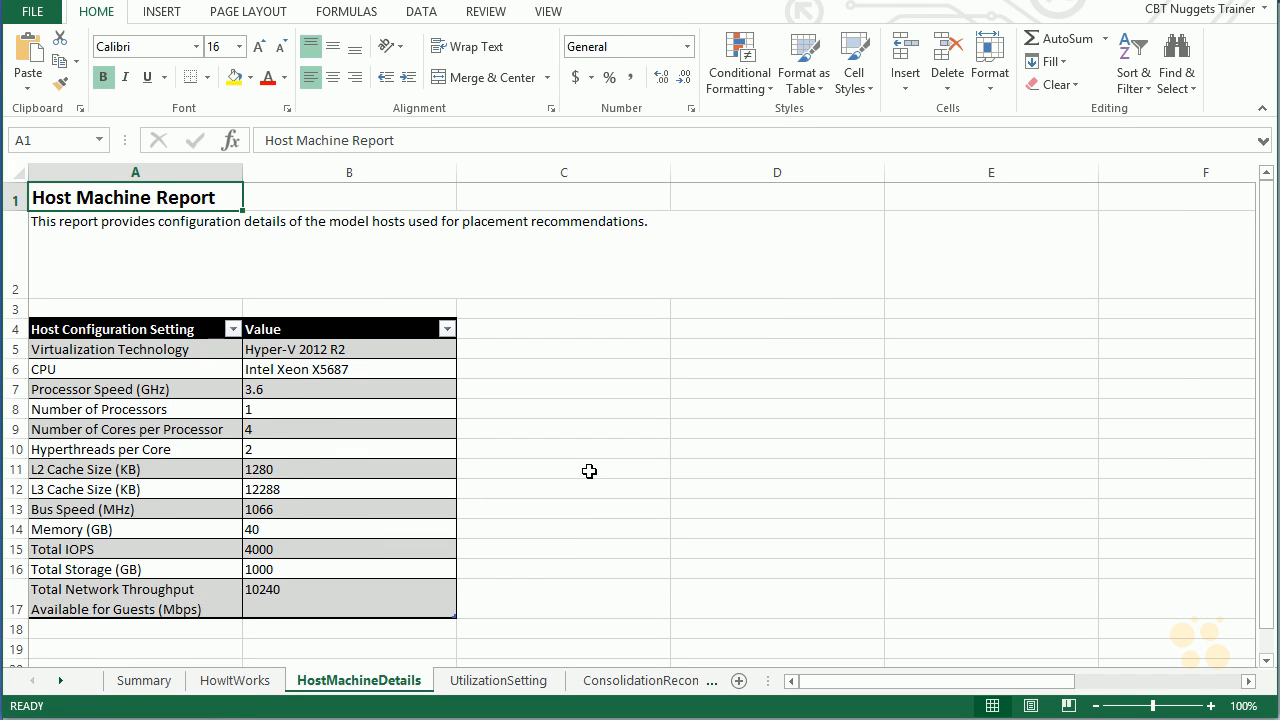
click(520, 683)
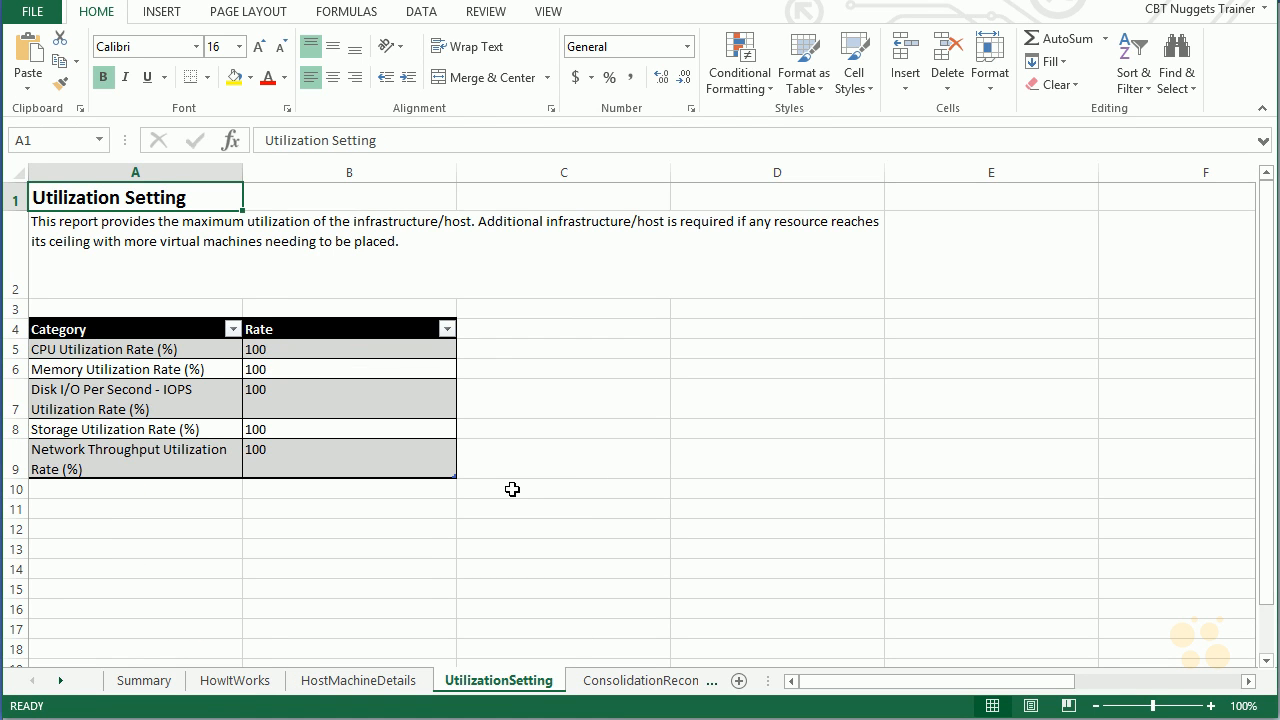
Examine the recommended virtual machine placements per host and their projected utilization on the ConsolidationRecommendations sheet
click(640, 683)
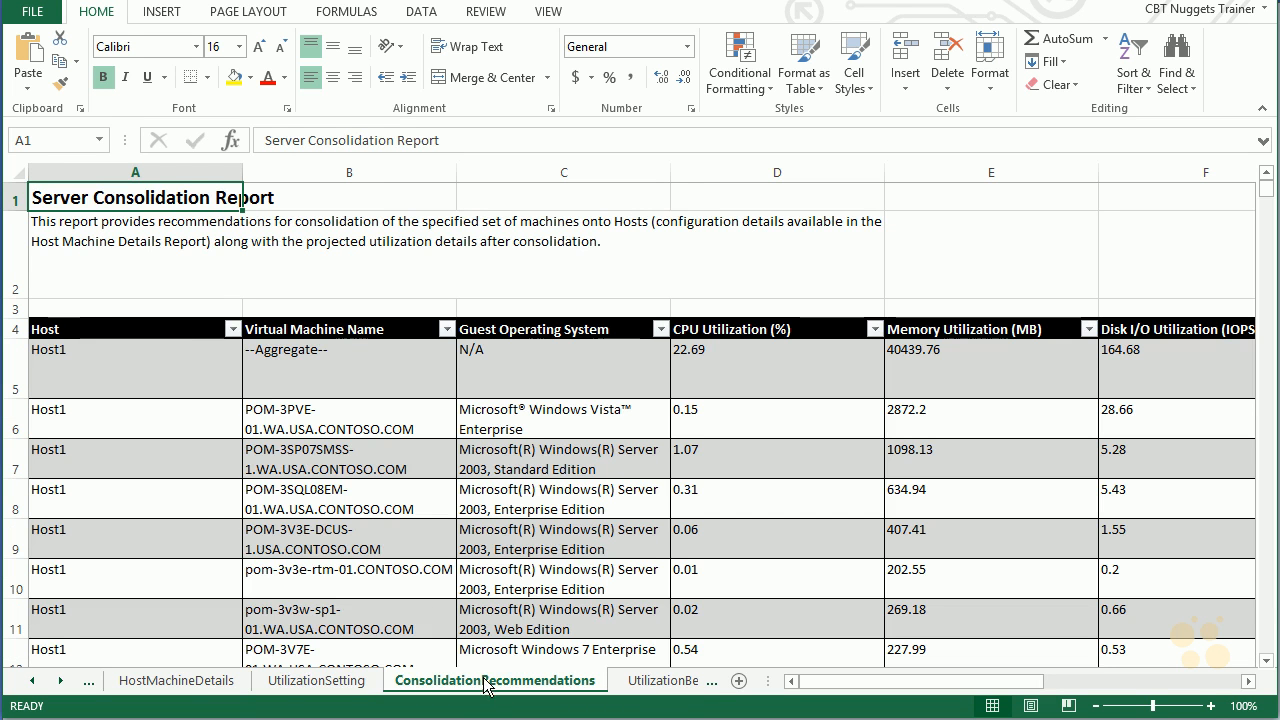
scroll(536, 483, down, 1)
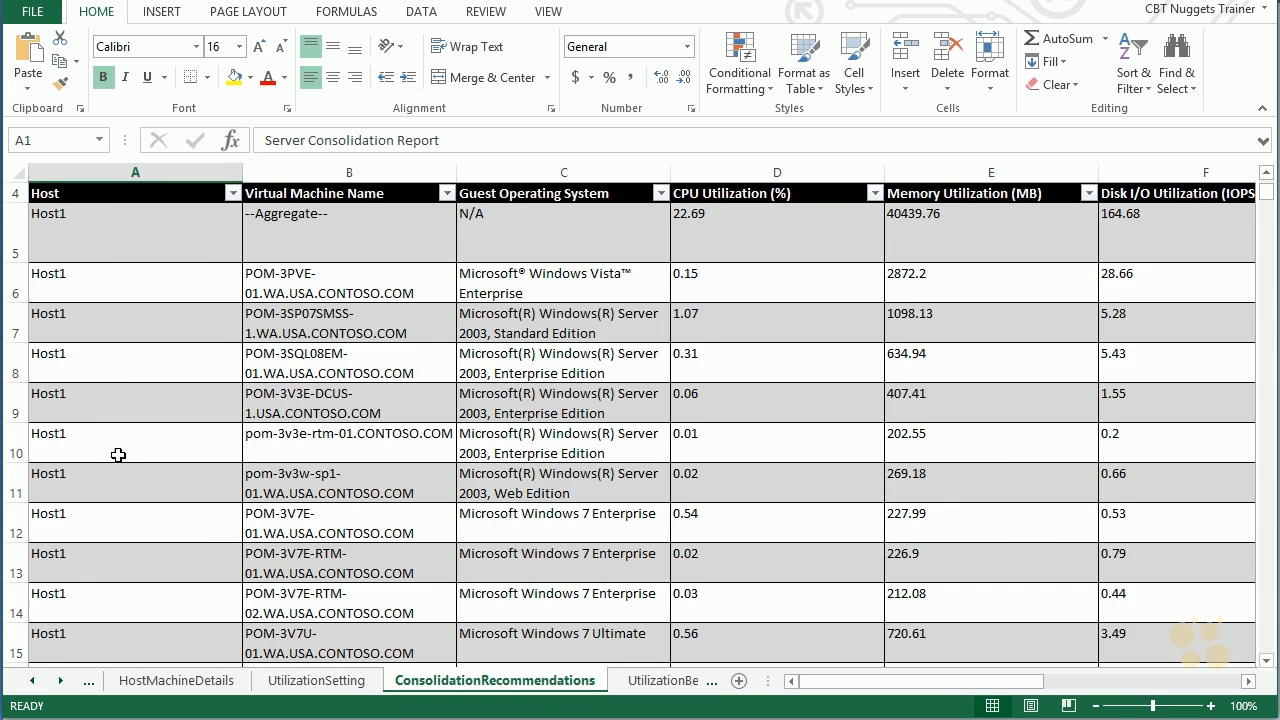
scroll(100, 310, down, 4)
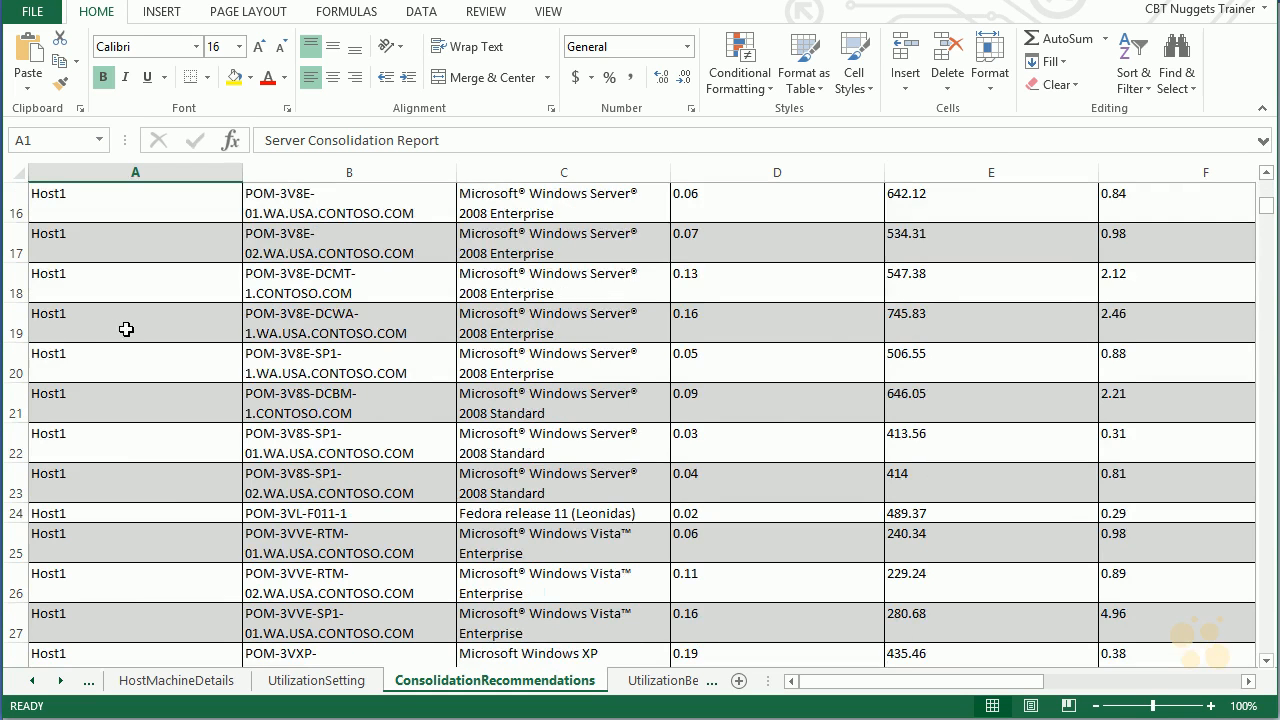
scroll(130, 325, down, 8)
scroll(148, 317, down, 20)
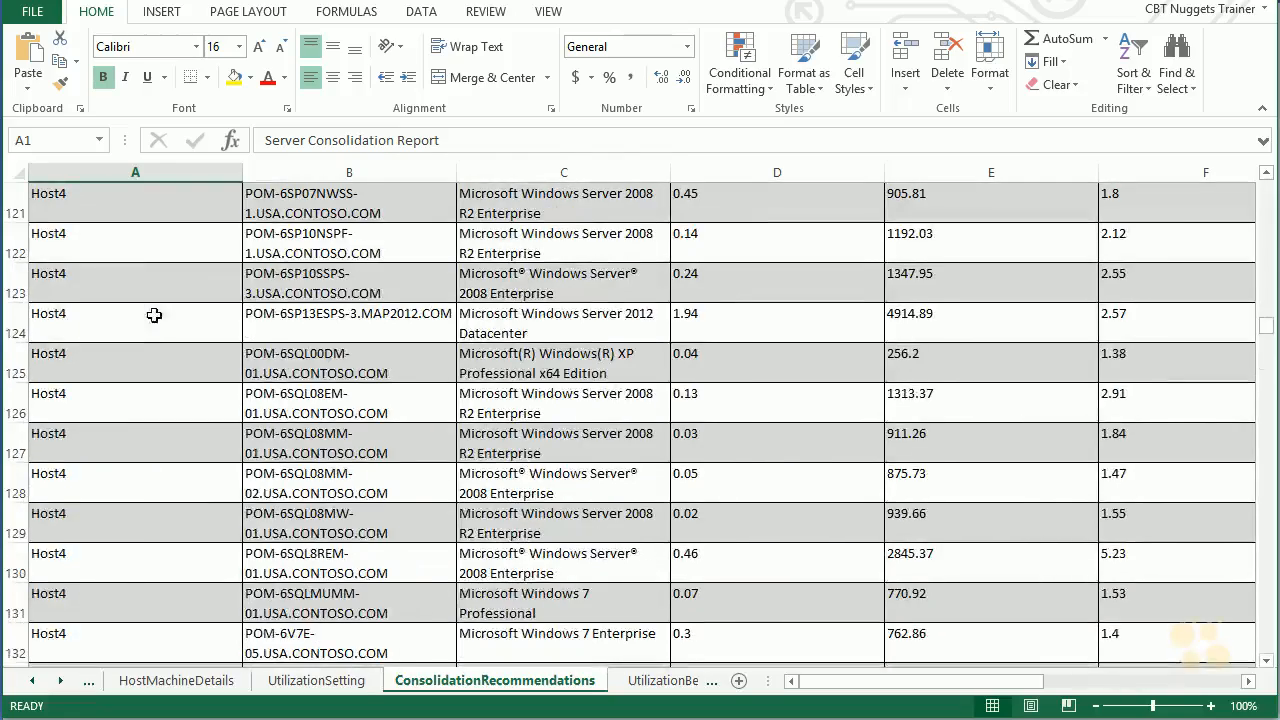
scroll(150, 420, up, 10)
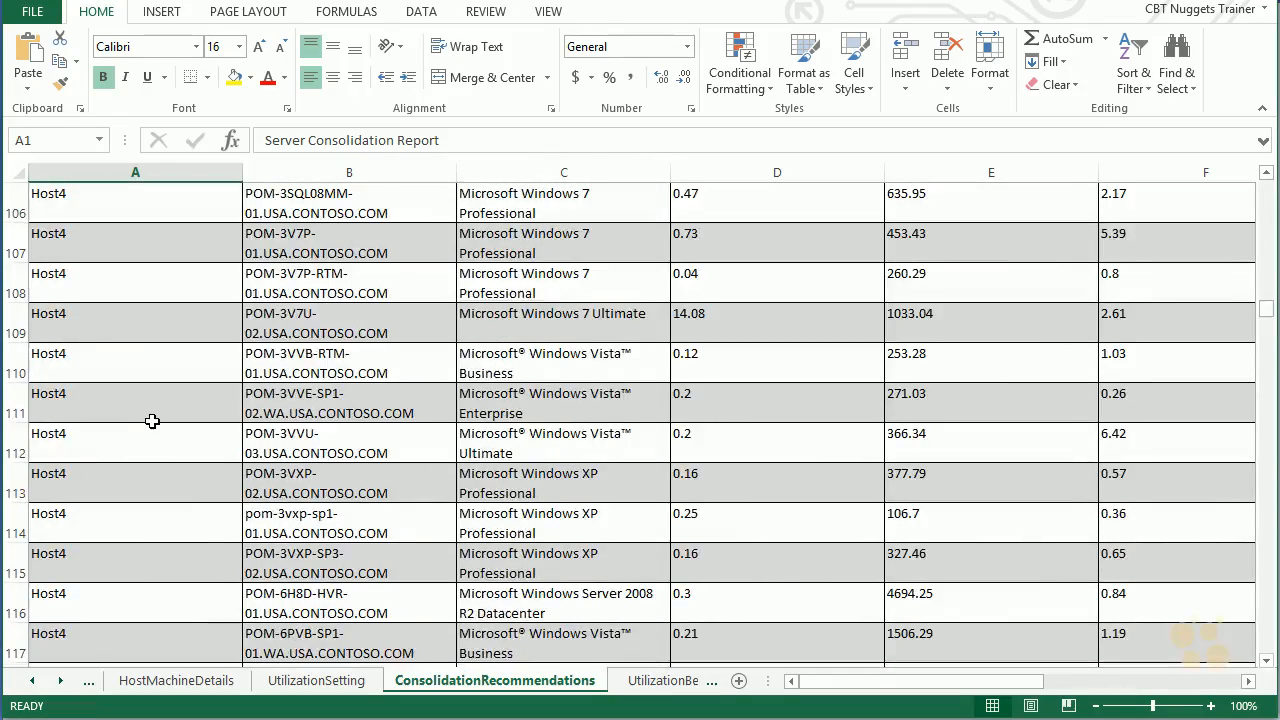
scroll(152, 421, up, 20)
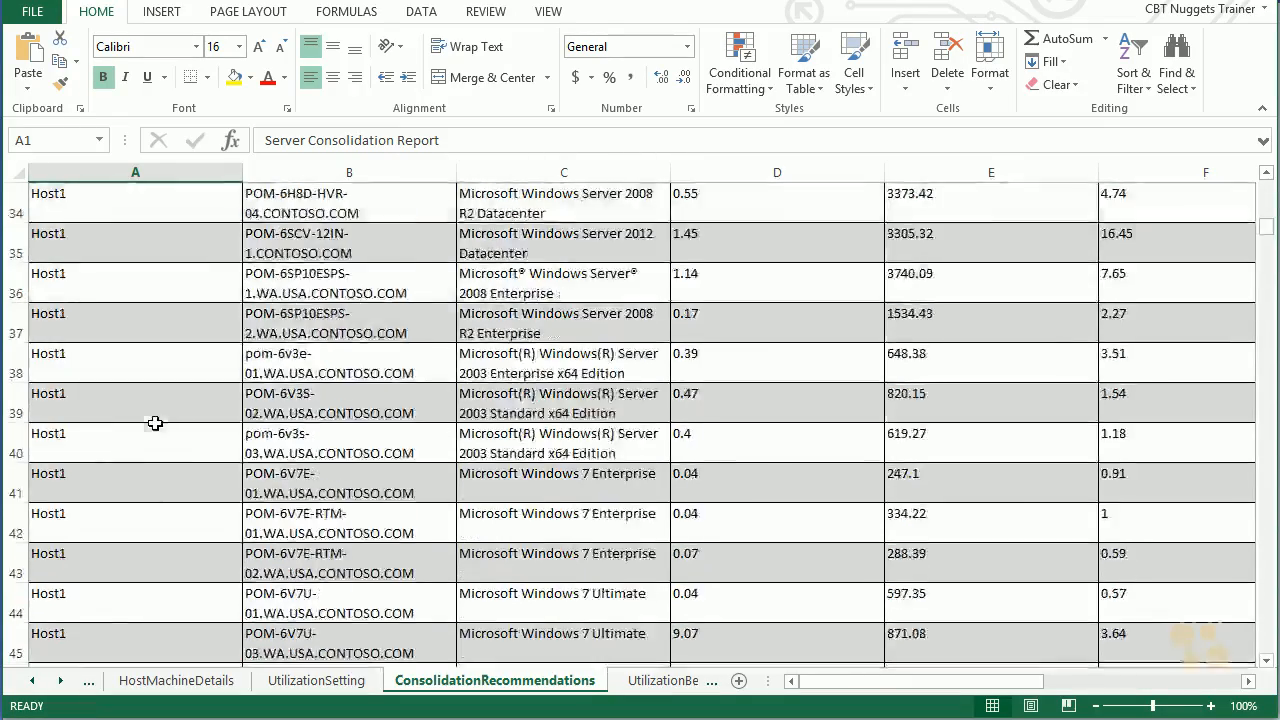
scroll(162, 413, up, 6)
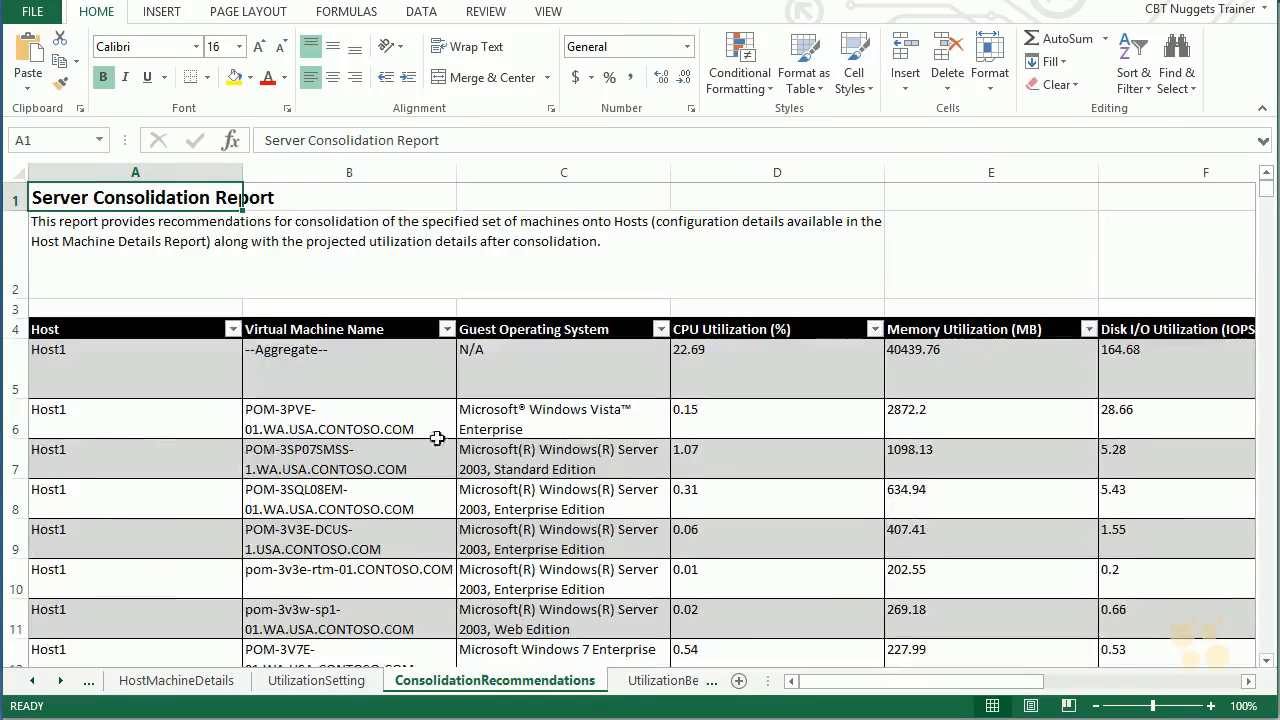
scroll(595, 490, down, 5)
scroll(597, 489, down, 2)
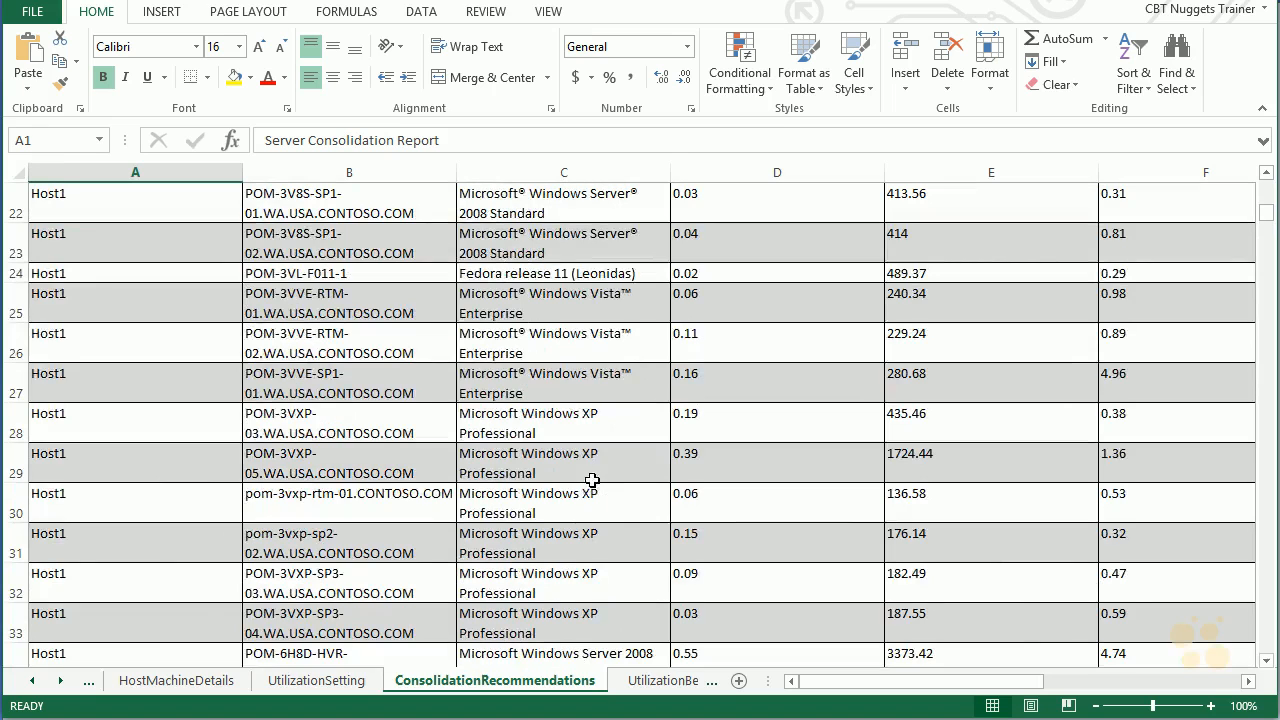
Examine the pre-consolidation utilization, logical volume details and unplaced machines on the UtilizationBeforeVirtualization, LogicalDiskUtilization and UnplacedMachinesReport sheets
click(690, 684)
click(600, 683)
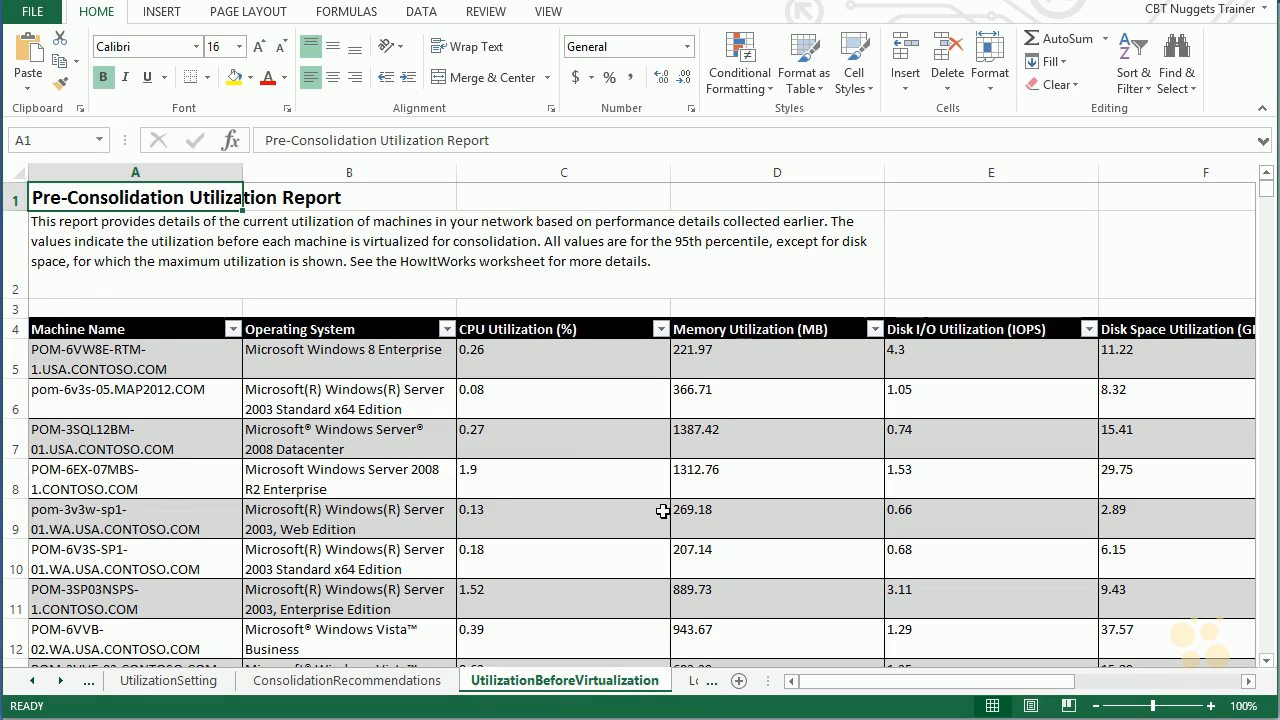
click(696, 683)
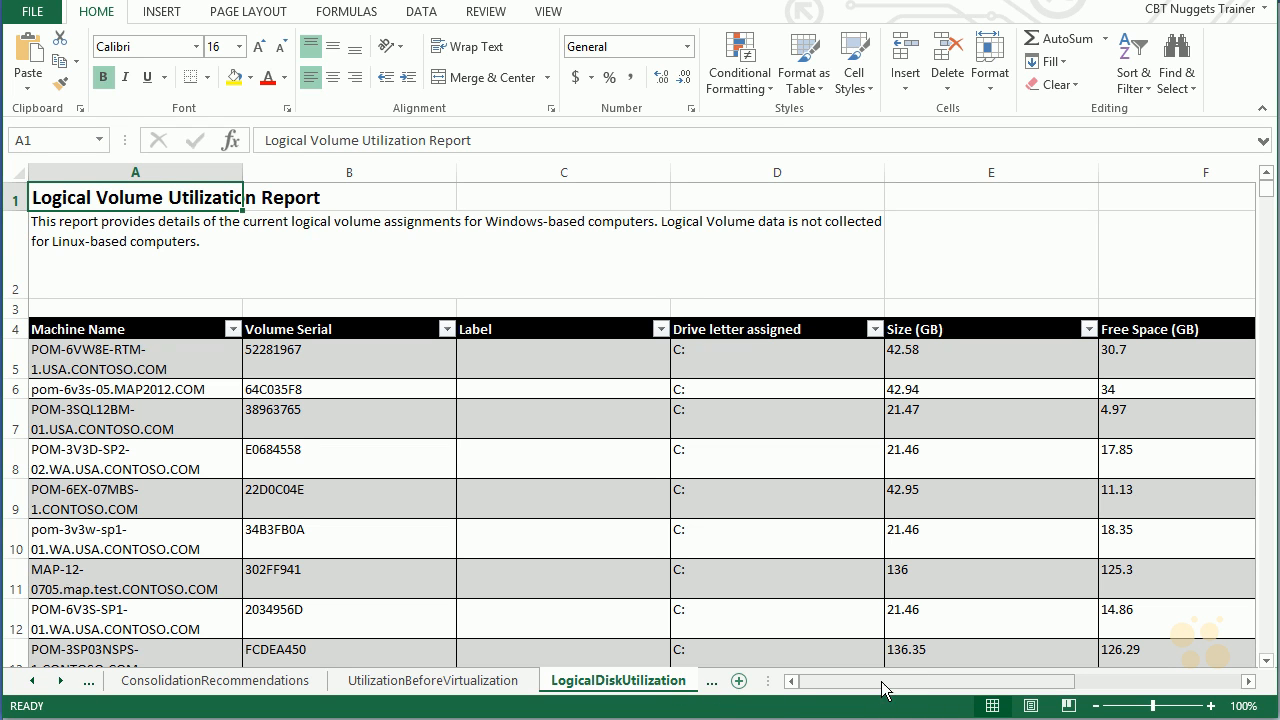
click(61, 681)
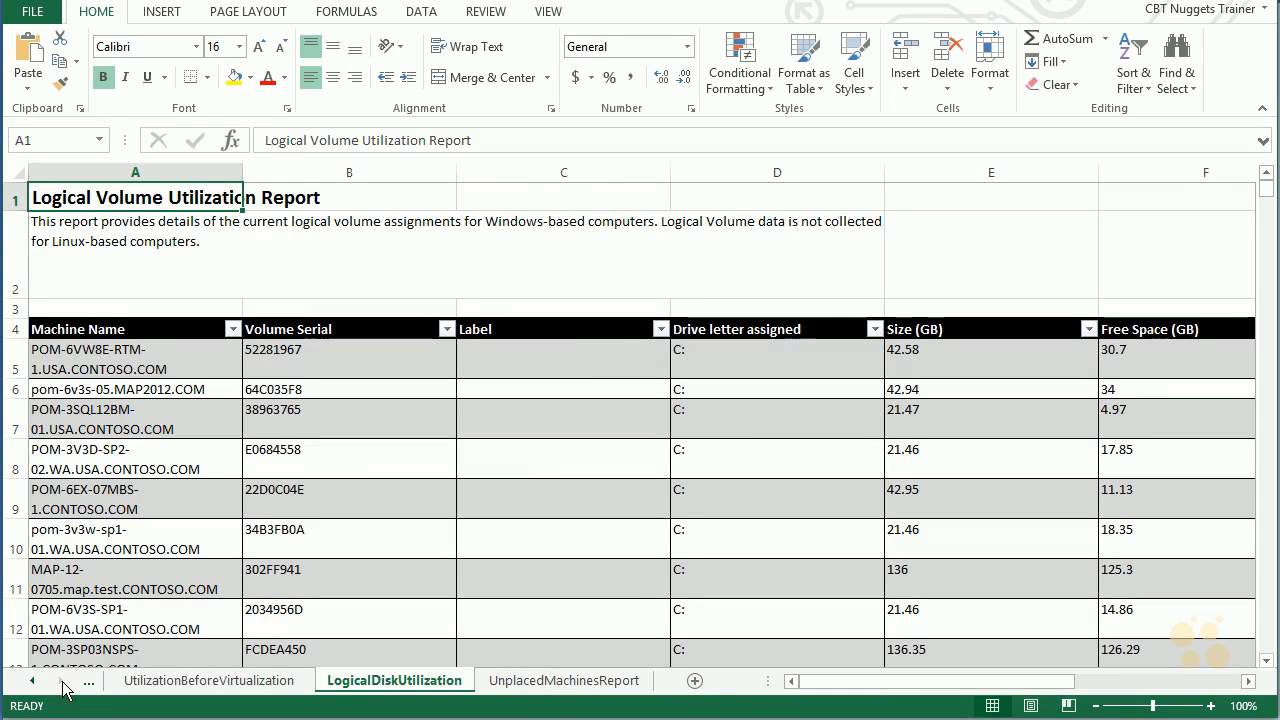
click(566, 684)
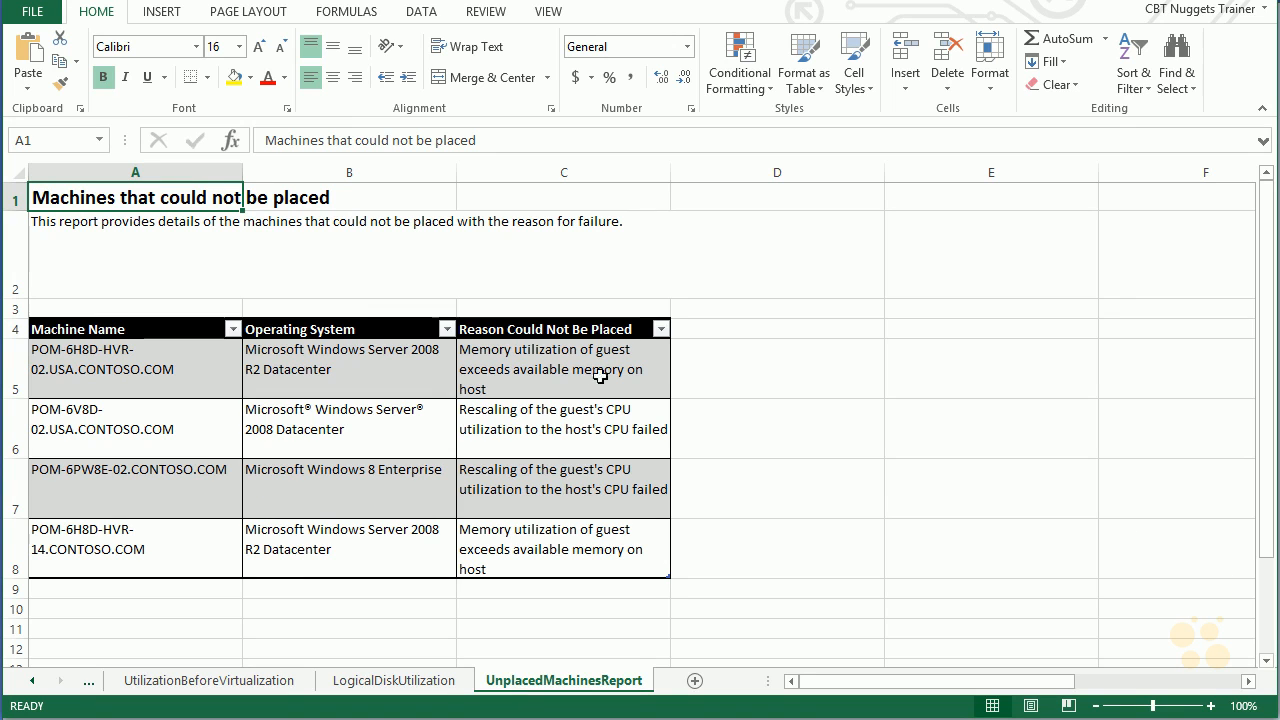
click(32, 680)
click(32, 680)
click(32, 680)
click(32, 680)
click(32, 680)
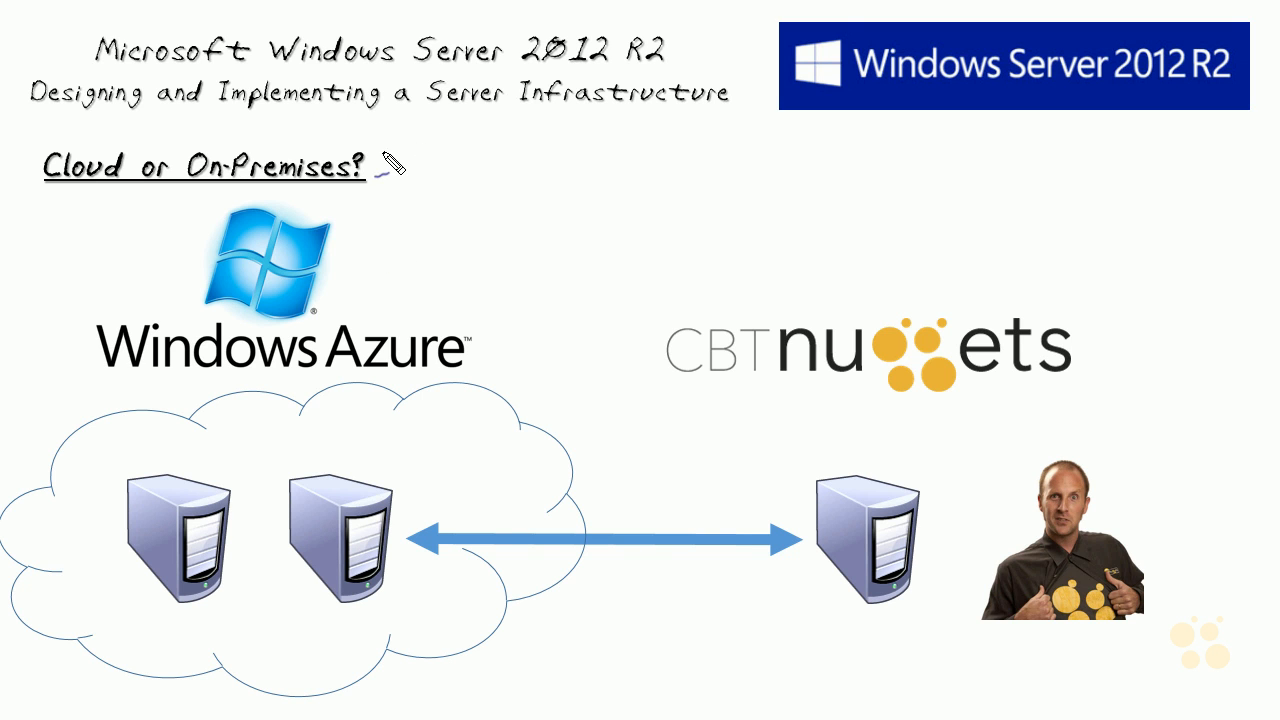
drag(90, 394, 500, 395)
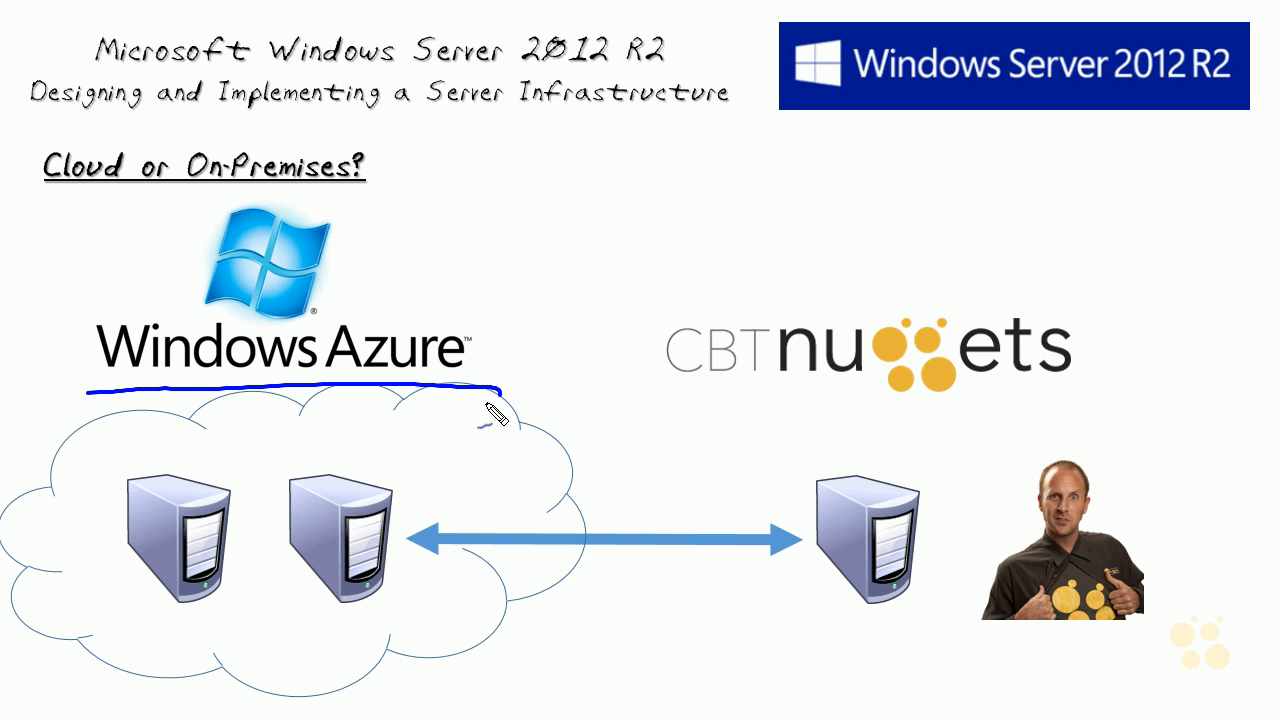
mouse_move(379, 427)
mouse_down()
mouse_move(404, 422)
mouse_move(389, 467)
mouse_up()
drag(382, 469, 448, 463)
drag(478, 412, 462, 466)
click(479, 450)
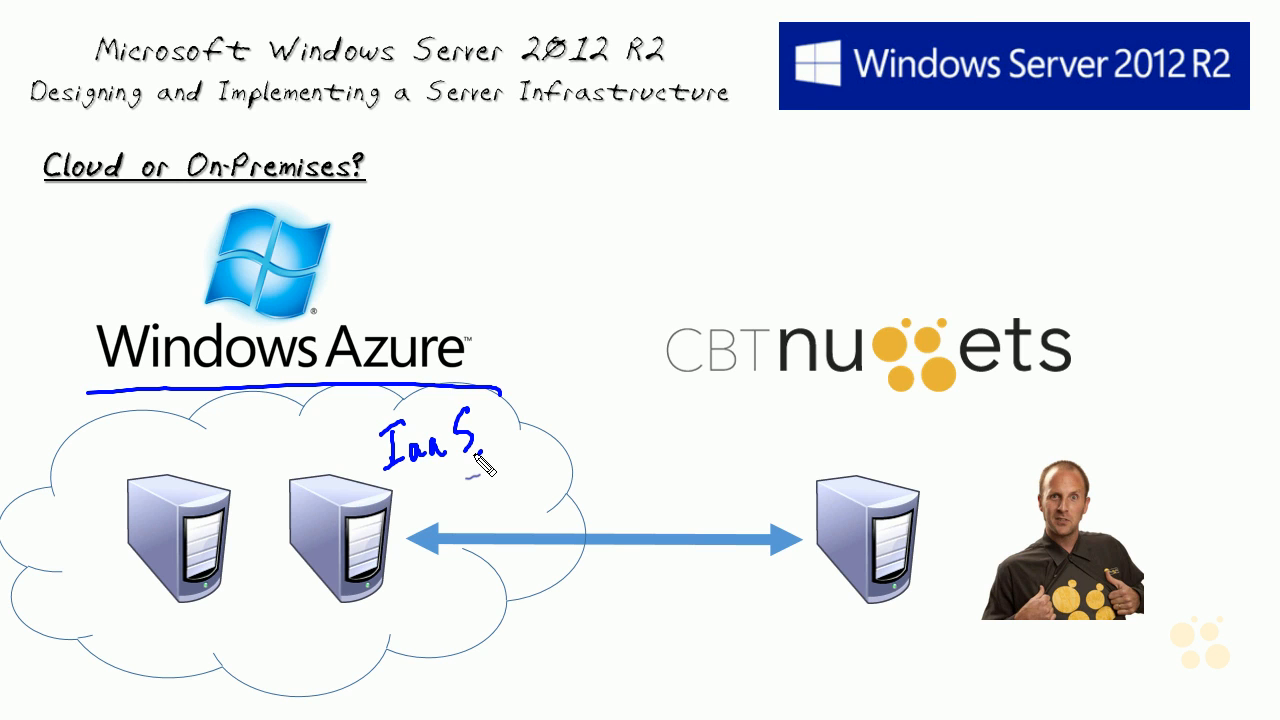